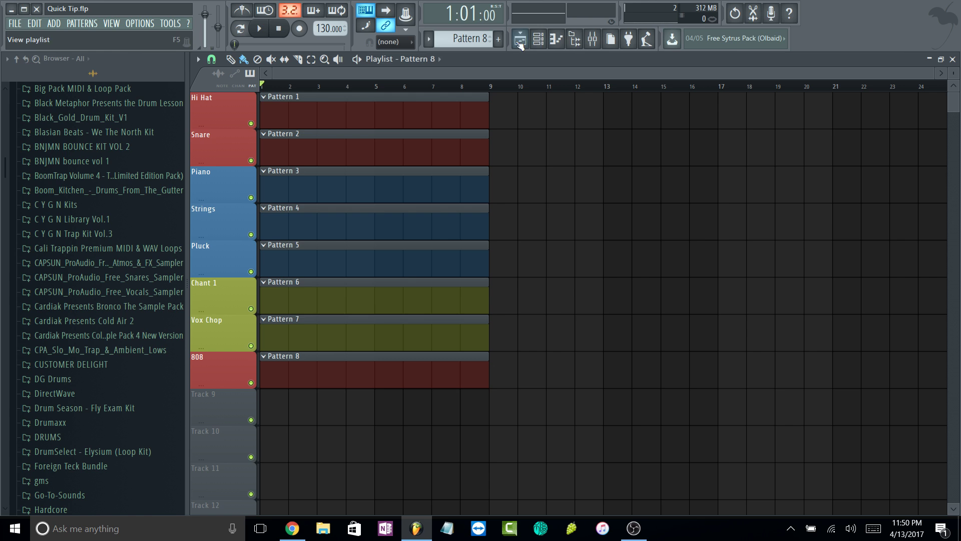
- Close the Browser panel so the playlist fills the window's full width
{"action": "left_click", "coordinate": [579, 48]}
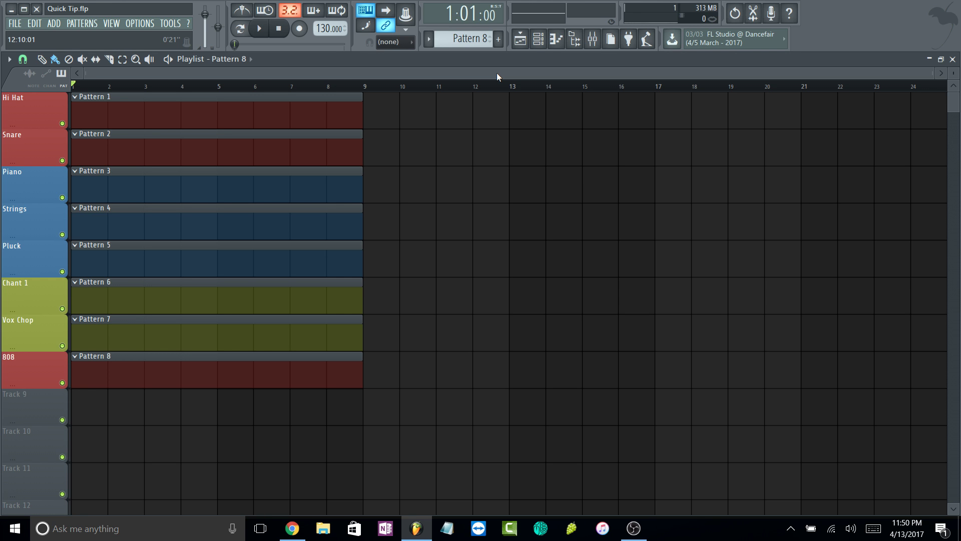
{"action": "left_click", "coordinate": [539, 40]}
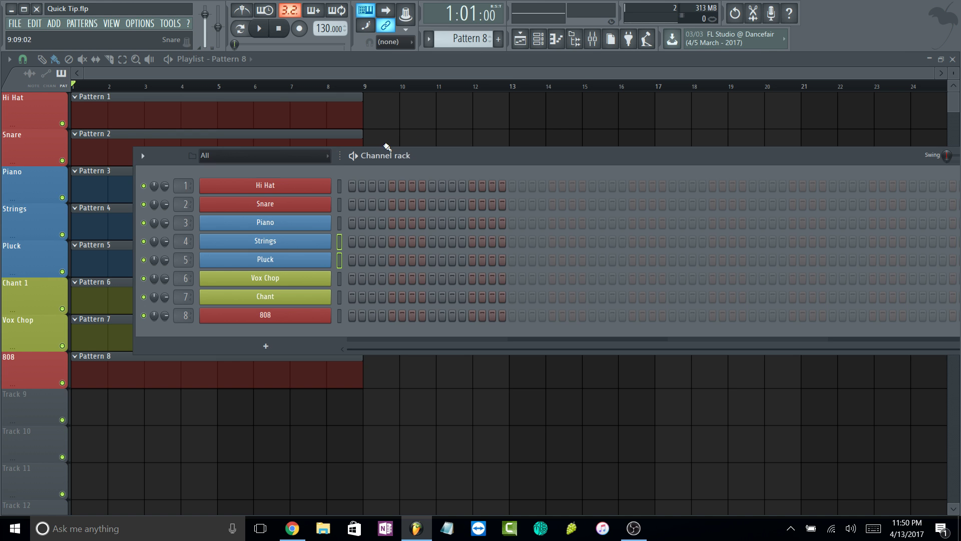
{"action": "left_click_drag", "start_coordinate": [387, 146], "coordinate": [440, 230]}
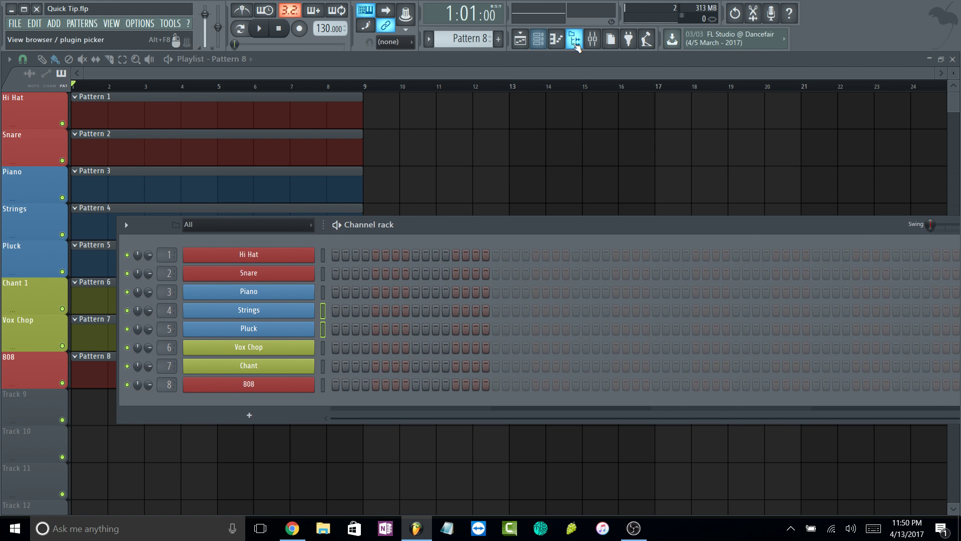
{"action": "left_click", "coordinate": [592, 39]}
{"action": "left_click_drag", "start_coordinate": [401, 86], "coordinate": [517, 82]}
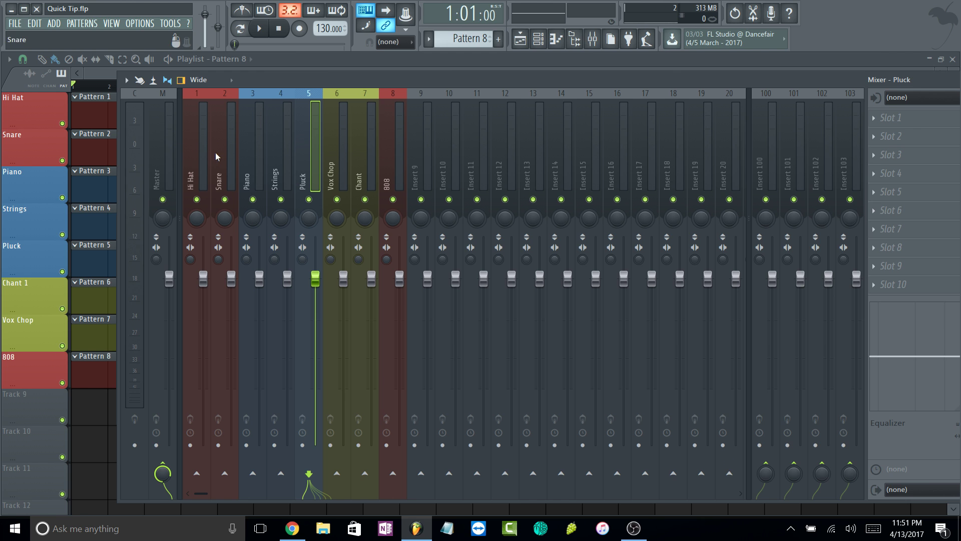
{"action": "left_click_drag", "start_coordinate": [474, 84], "coordinate": [599, 82]}
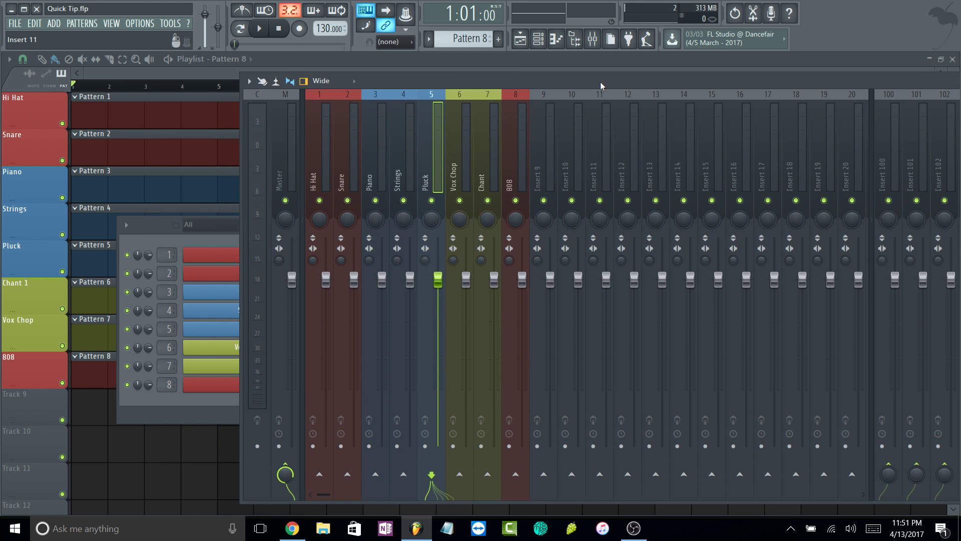
{"action": "left_click", "coordinate": [520, 38]}
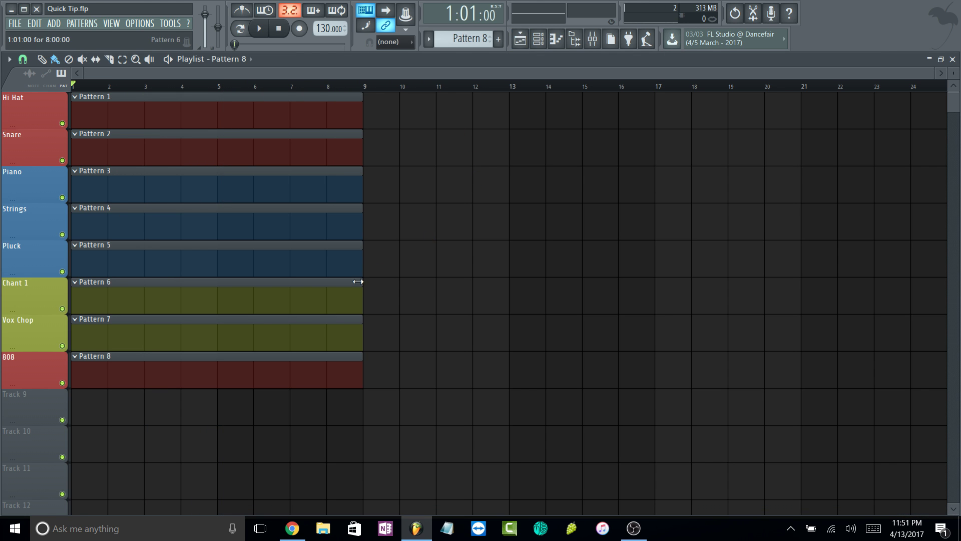
{"action": "scroll", "coordinate": [85, 276], "scroll_direction": "up", "scroll_amount": 2}
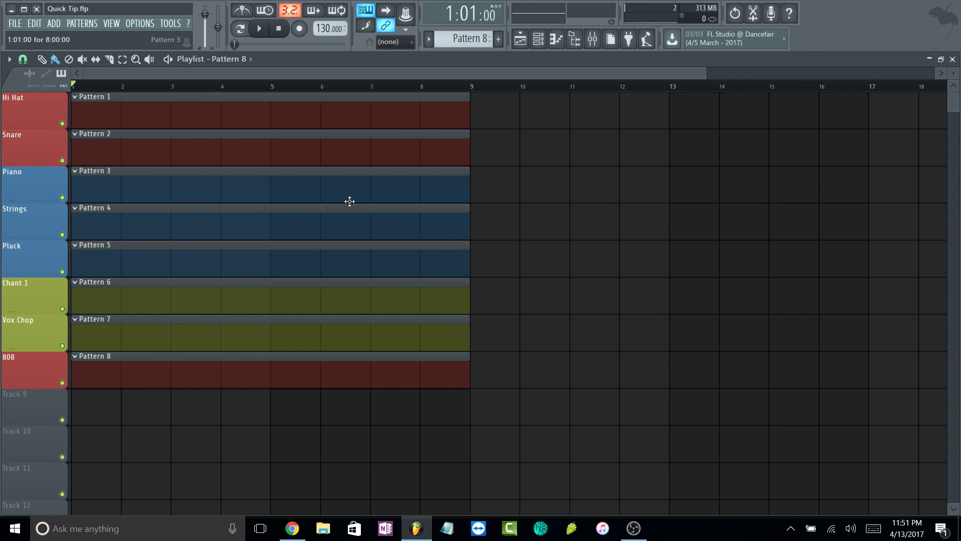
{"action": "scroll", "coordinate": [230, 229], "scroll_direction": "down", "scroll_amount": 2}
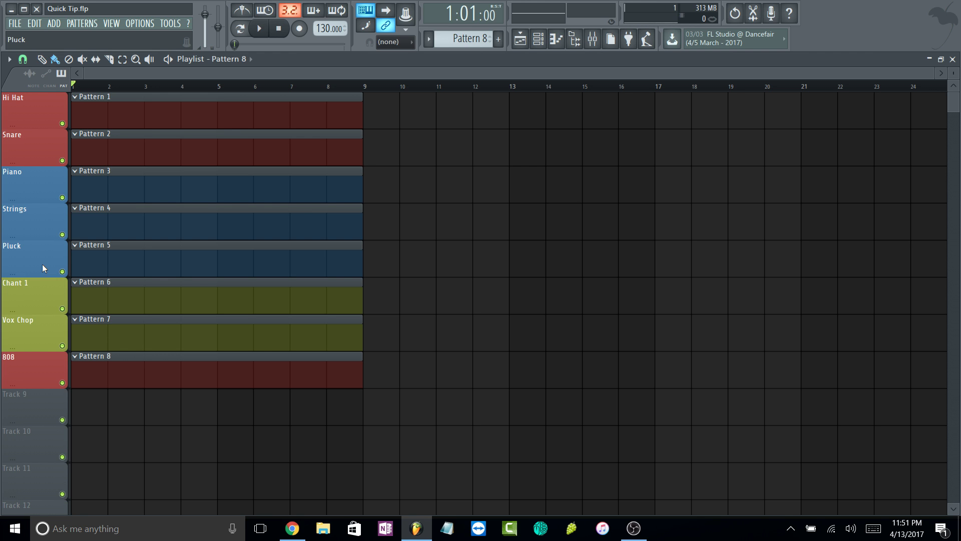
{"action": "left_click_drag", "start_coordinate": [191, 117], "coordinate": [488, 137]}
{"action": "right_click", "coordinate": [496, 128]}
{"action": "left_click_drag", "start_coordinate": [431, 160], "coordinate": [448, 120]}
{"action": "scroll", "coordinate": [344, 223], "scroll_direction": "down", "scroll_amount": 1}
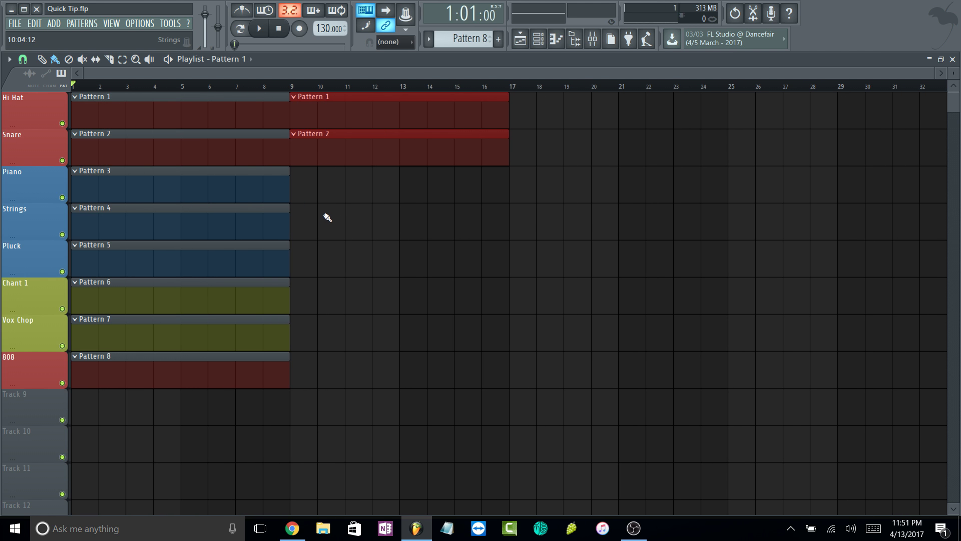
{"action": "left_click", "coordinate": [331, 212]}
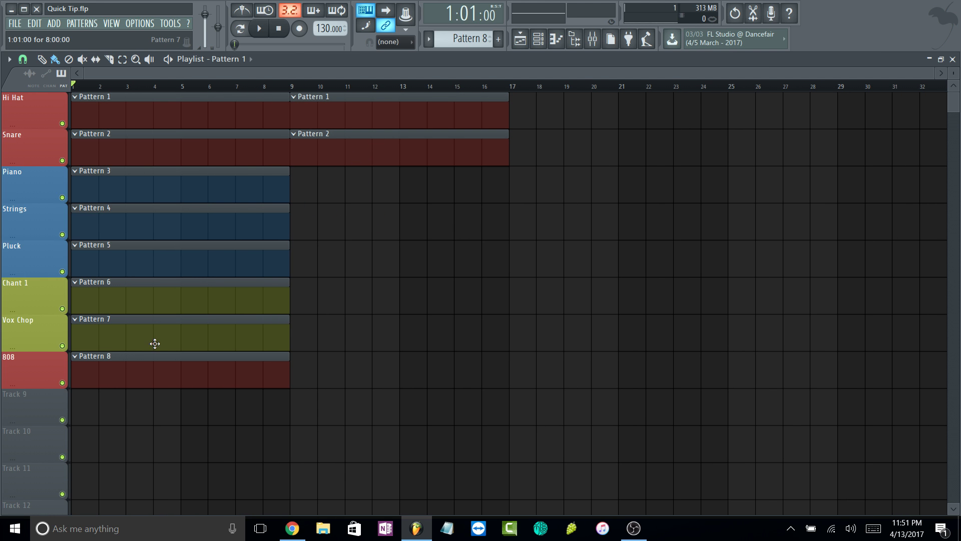
{"action": "left_click", "coordinate": [166, 362]}
{"action": "left_click_drag", "start_coordinate": [167, 362], "coordinate": [364, 366]}
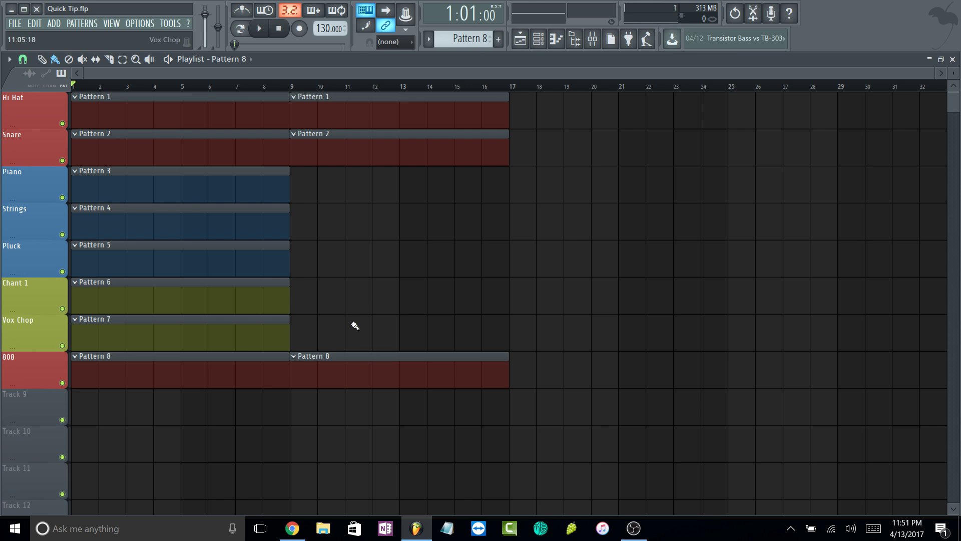
{"action": "right_click", "coordinate": [337, 366]}
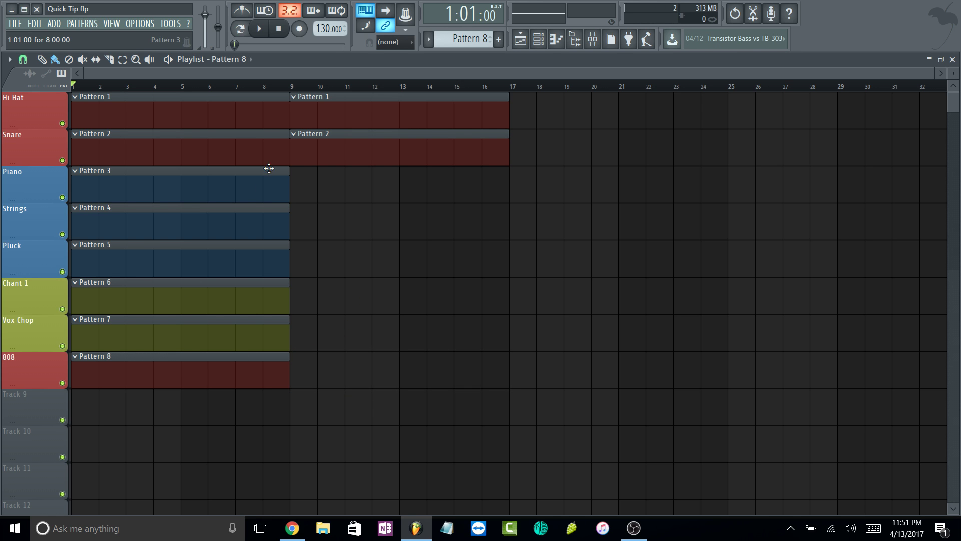
{"action": "right_click", "coordinate": [397, 115]}
{"action": "left_click_drag", "start_coordinate": [332, 91], "coordinate": [287, 145]}
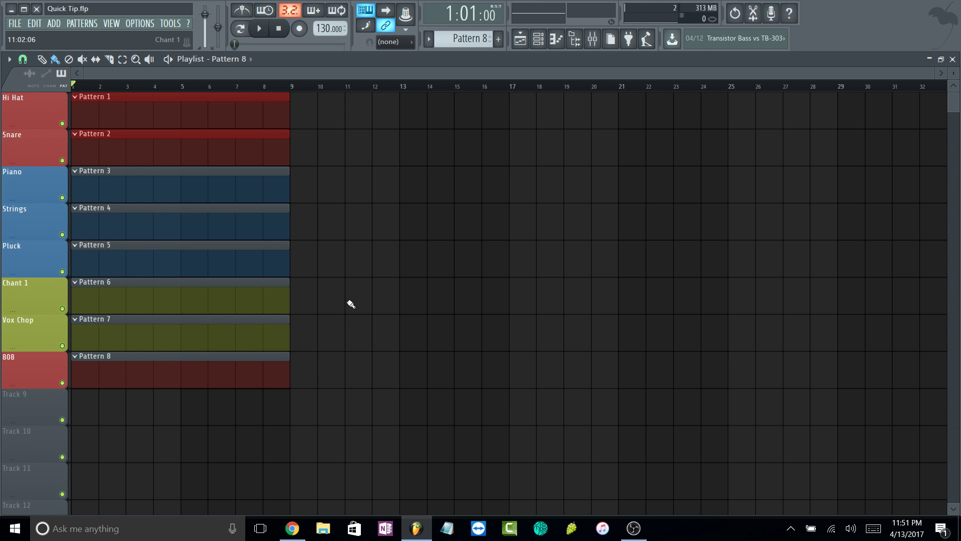
{"action": "left_click_drag", "start_coordinate": [322, 368], "coordinate": [203, 373]}
{"action": "left_click_drag", "start_coordinate": [165, 118], "coordinate": [382, 127]}
{"action": "left_click", "coordinate": [384, 212]}
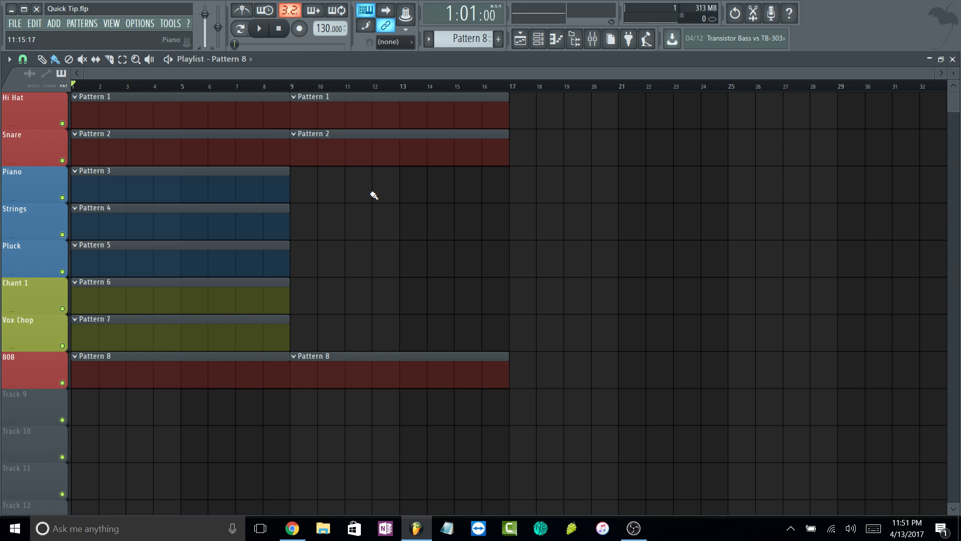
{"action": "left_click_drag", "start_coordinate": [371, 193], "coordinate": [223, 271]}
{"action": "left_click_drag", "start_coordinate": [142, 218], "coordinate": [376, 195]}
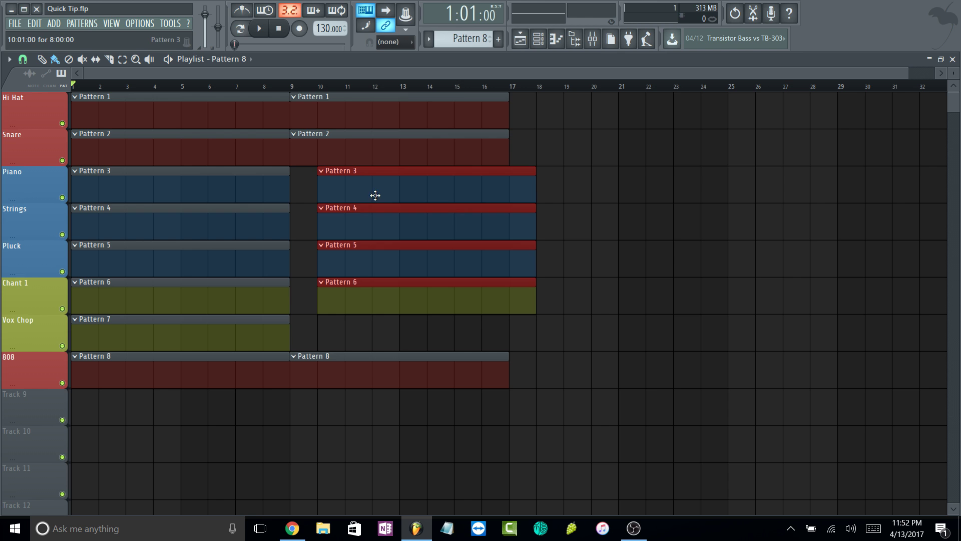
{"action": "right_click", "coordinate": [395, 220]}
{"action": "right_click", "coordinate": [387, 191]}
{"action": "right_click", "coordinate": [370, 148]}
{"action": "right_click", "coordinate": [367, 112]}
{"action": "right_click", "coordinate": [358, 370]}
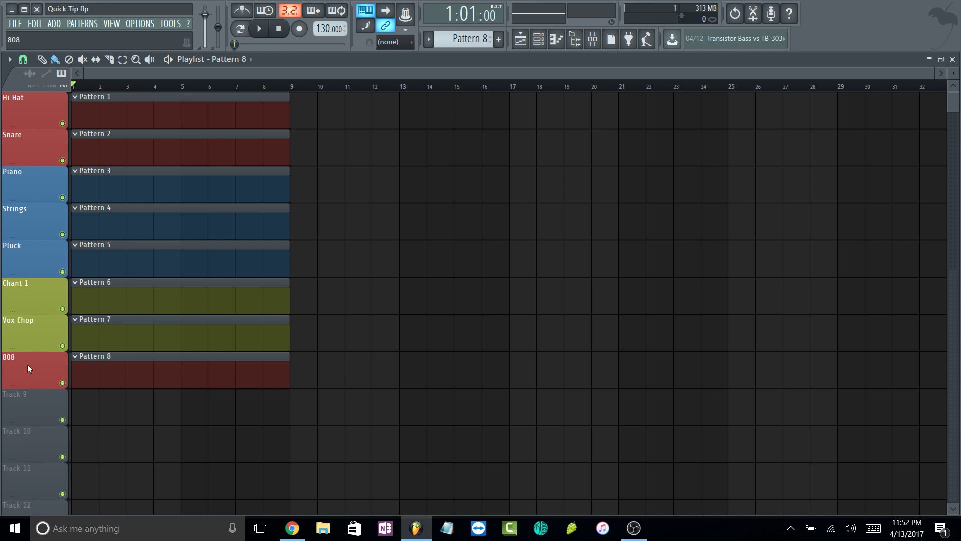
- Move the 808 track under Snare and duplicate the Hi Hat, Snare and 808 clips to bars 9–17
{"action": "left_click_drag", "start_coordinate": [27, 364], "coordinate": [31, 184]}
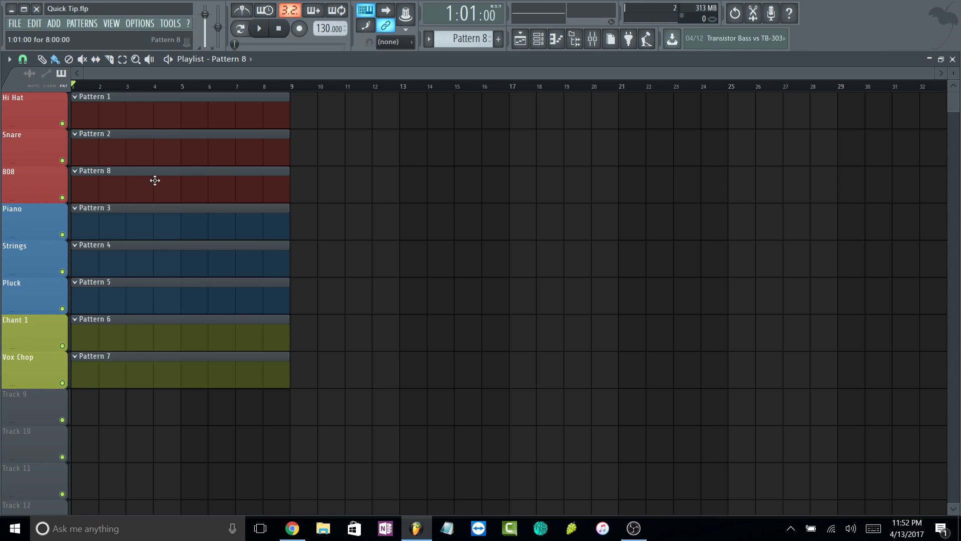
{"action": "left_click_drag", "start_coordinate": [148, 109], "coordinate": [202, 172]}
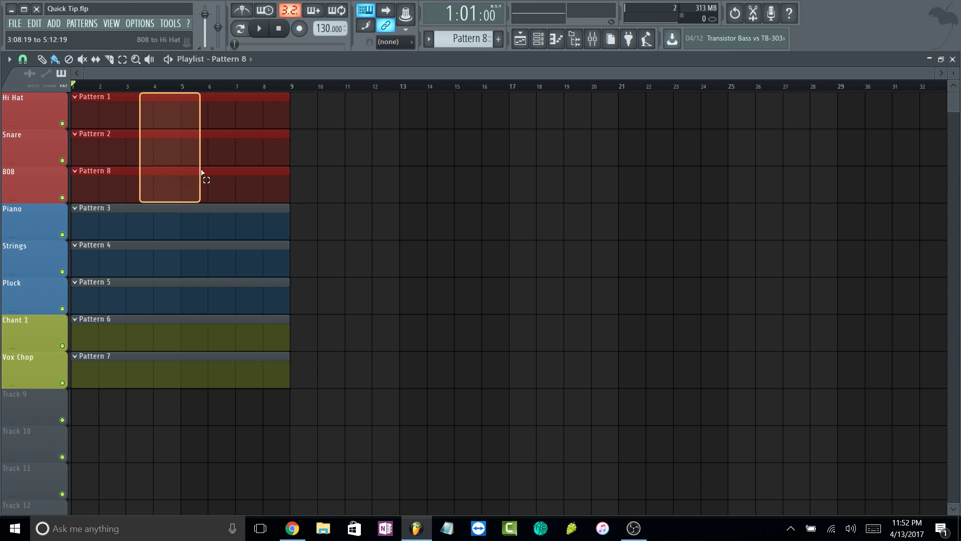
{"action": "key", "text": "ctrl+b"}
{"action": "key", "text": "ctrl+d"}
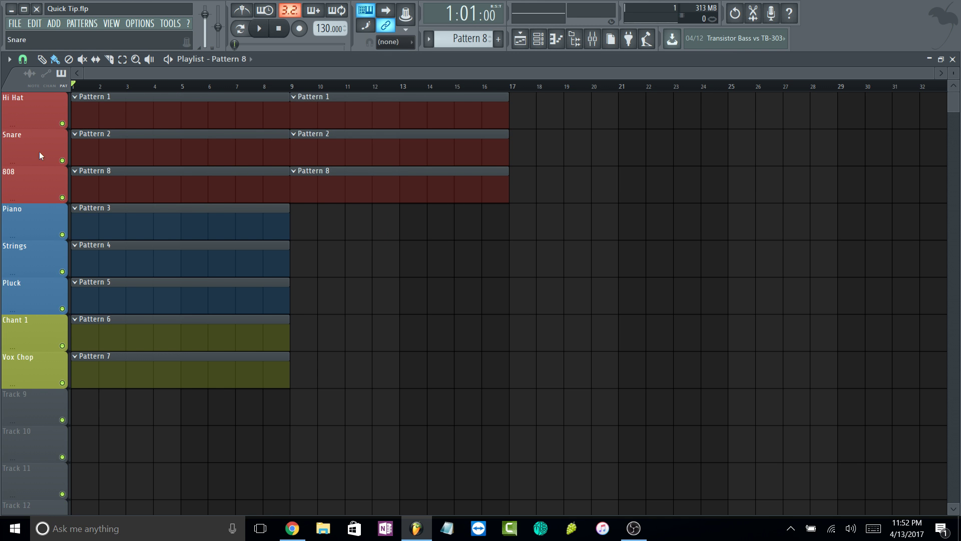
- Copy all drum clips out to bar 18, then delete every copy past bar 17
{"action": "left_click_drag", "start_coordinate": [435, 115], "coordinate": [191, 171]}
{"action": "left_click_drag", "start_coordinate": [105, 131], "coordinate": [564, 127]}
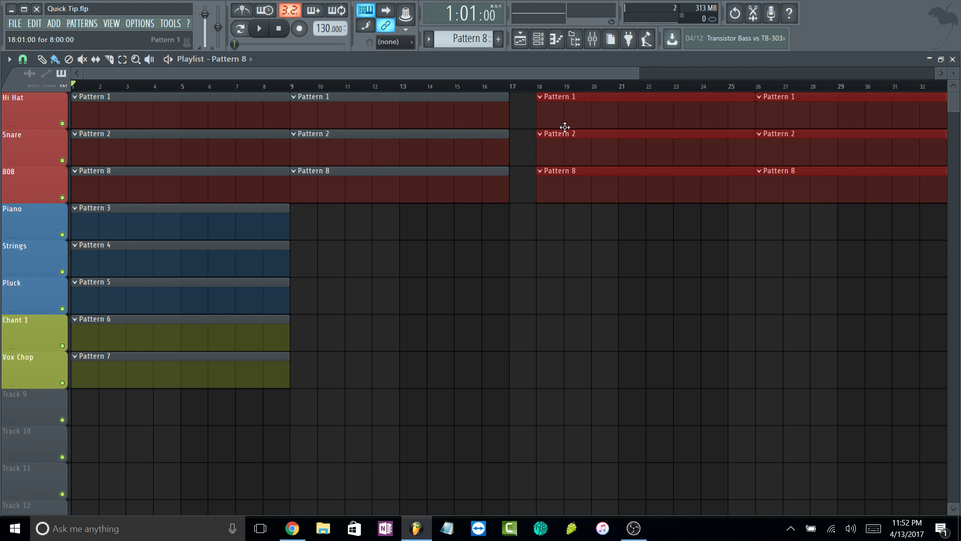
{"action": "right_click", "coordinate": [564, 127]}
{"action": "right_click", "coordinate": [602, 161]}
{"action": "right_click", "coordinate": [625, 185]}
{"action": "right_click", "coordinate": [801, 115]}
{"action": "right_click", "coordinate": [806, 134]}
{"action": "right_click", "coordinate": [801, 186]}
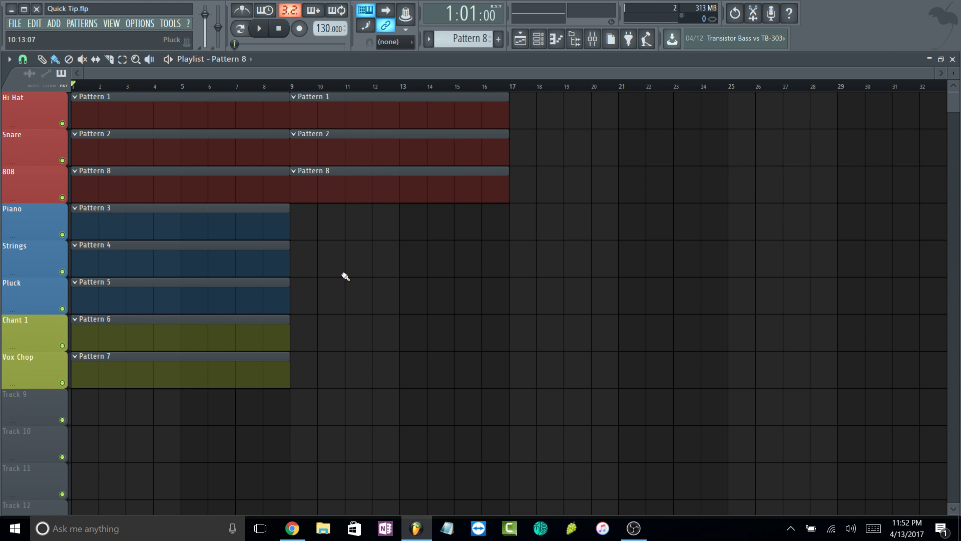
- Delete the Pattern 1, 2 and 8 clips at bars 9–17
{"action": "right_click", "coordinate": [381, 114]}
{"action": "right_click", "coordinate": [382, 151]}
{"action": "right_click", "coordinate": [378, 186]}
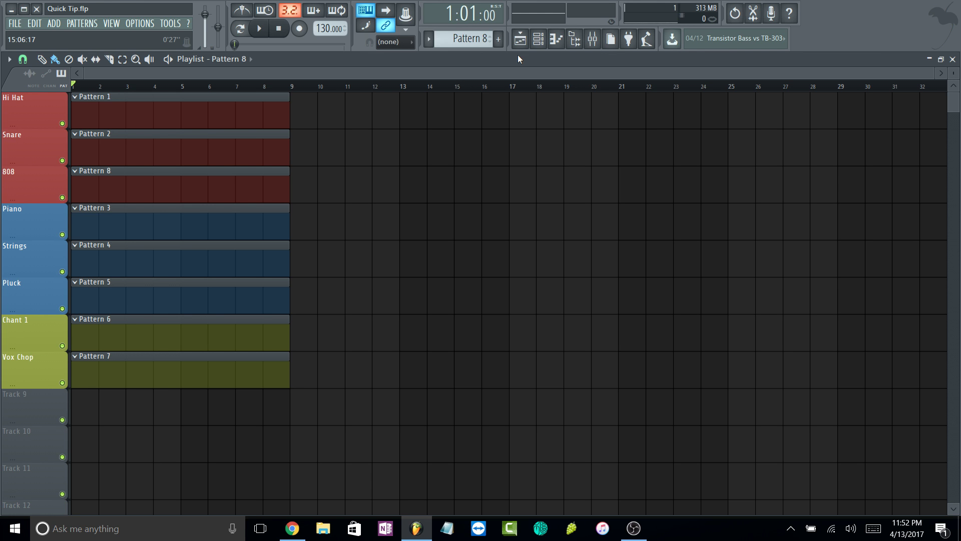
- Move the 808 to third place in the channel rack and mixer insert 3, showing its effect slots
{"action": "left_click", "coordinate": [538, 40]}
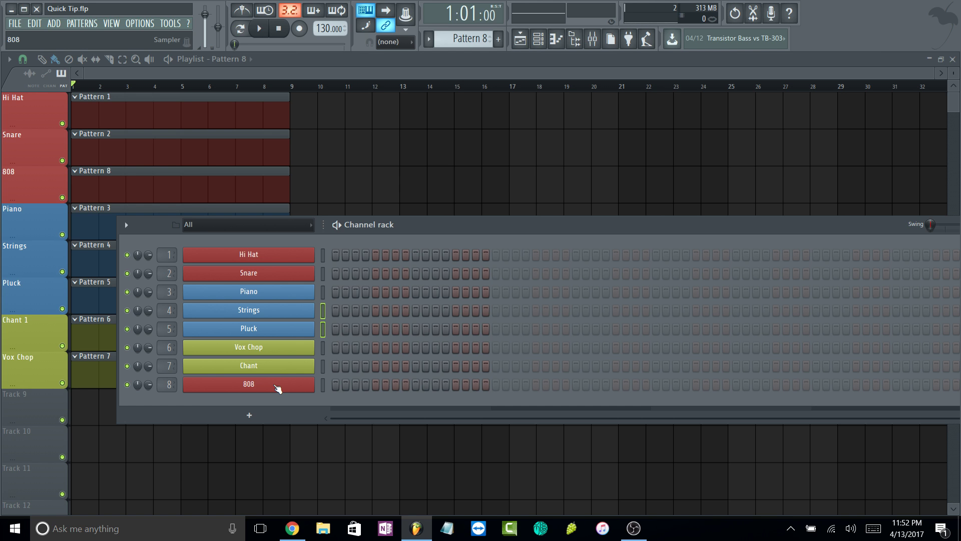
{"action": "left_click_drag", "start_coordinate": [276, 387], "coordinate": [276, 295]}
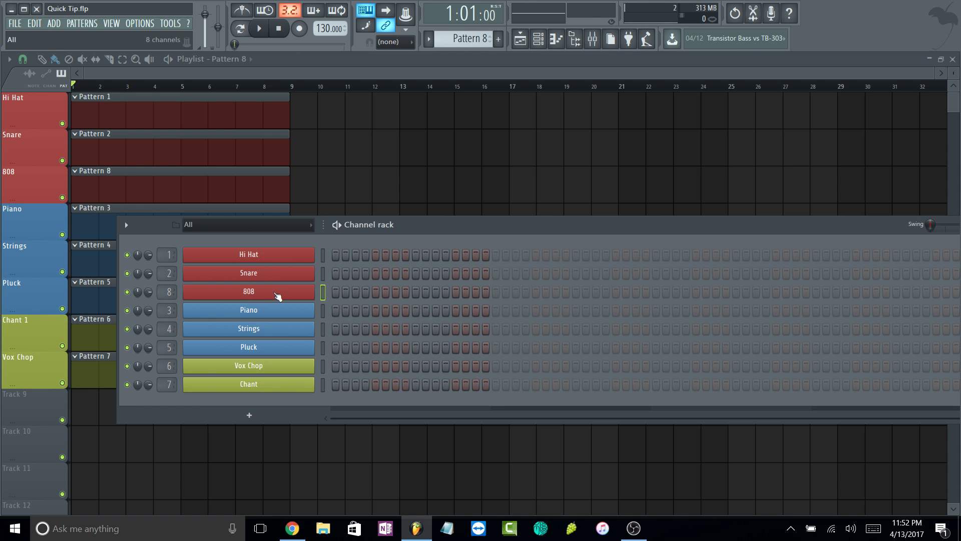
{"action": "left_click", "coordinate": [593, 40]}
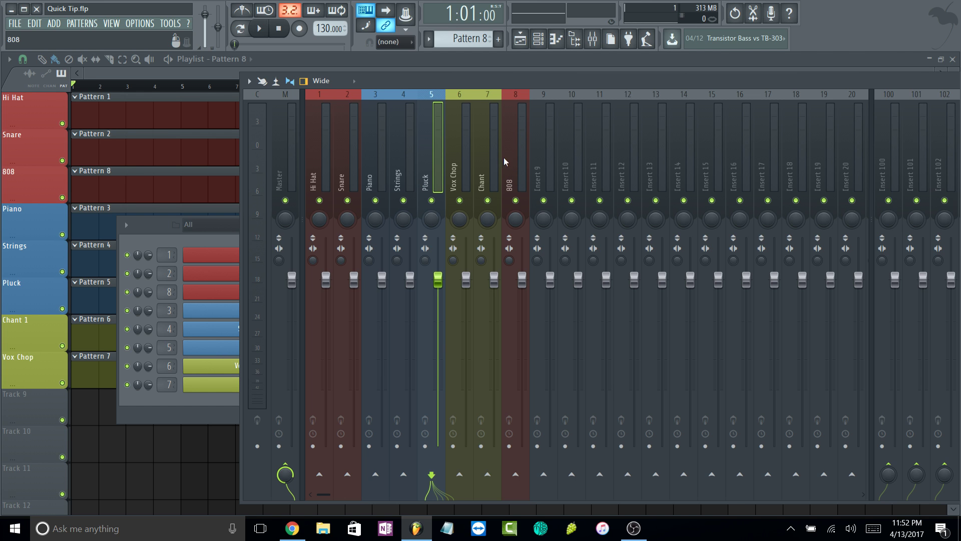
{"action": "left_click_drag", "start_coordinate": [511, 153], "coordinate": [377, 156]}
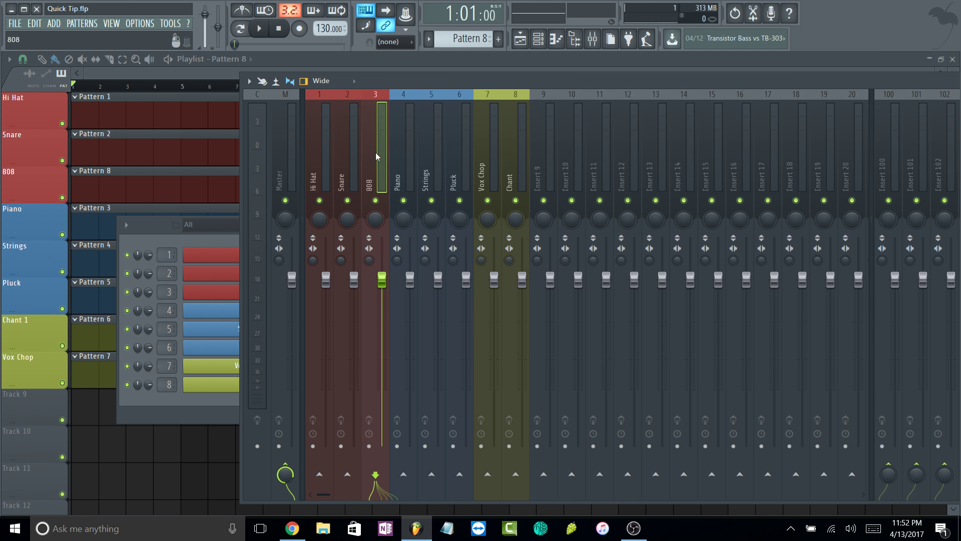
{"action": "left_click_drag", "start_coordinate": [534, 85], "coordinate": [324, 72]}
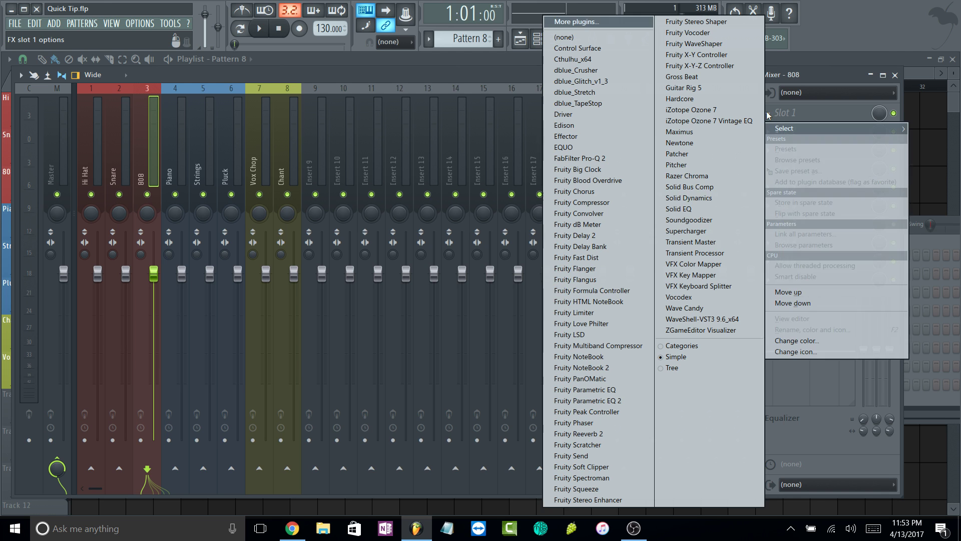
- Load Fruity Compressor in slot 1: higher ratio, 3.6 dB gain, 583 ms release, about -14 dB threshold
{"action": "left_click", "coordinate": [769, 114]}
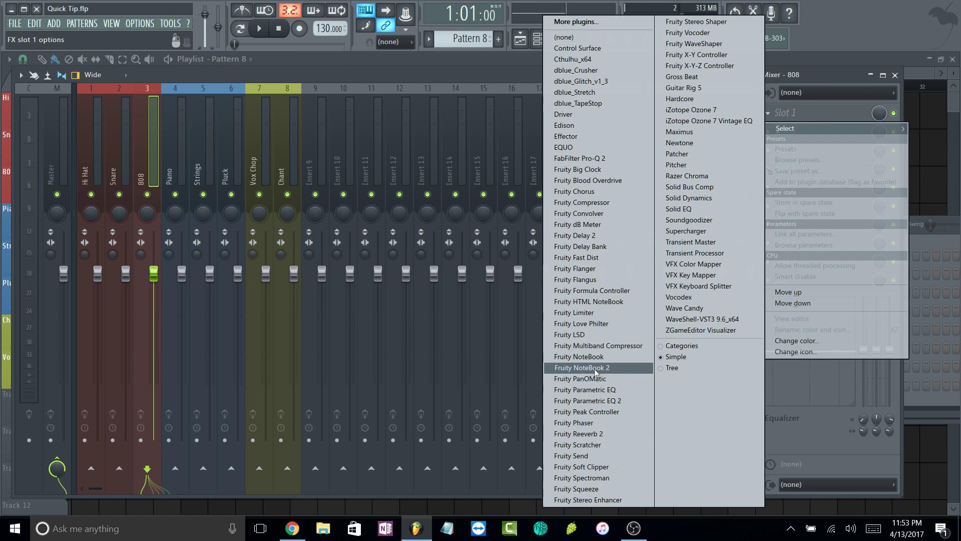
{"action": "left_click", "coordinate": [591, 202]}
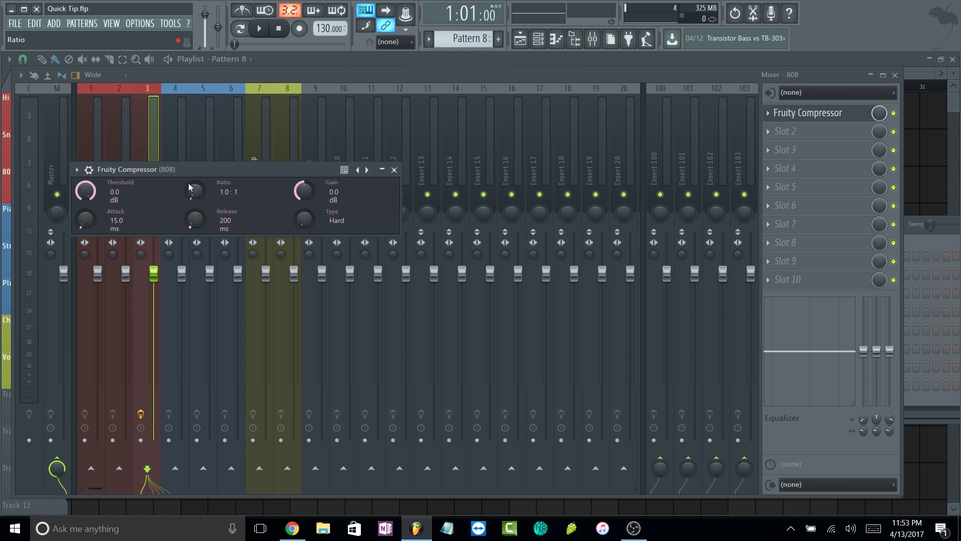
{"action": "left_click_drag", "start_coordinate": [195, 190], "coordinate": [194, 181]}
{"action": "left_click_drag", "start_coordinate": [304, 190], "coordinate": [303, 182]}
{"action": "left_click_drag", "start_coordinate": [192, 223], "coordinate": [192, 210]}
{"action": "left_click_drag", "start_coordinate": [85, 191], "coordinate": [85, 196]}
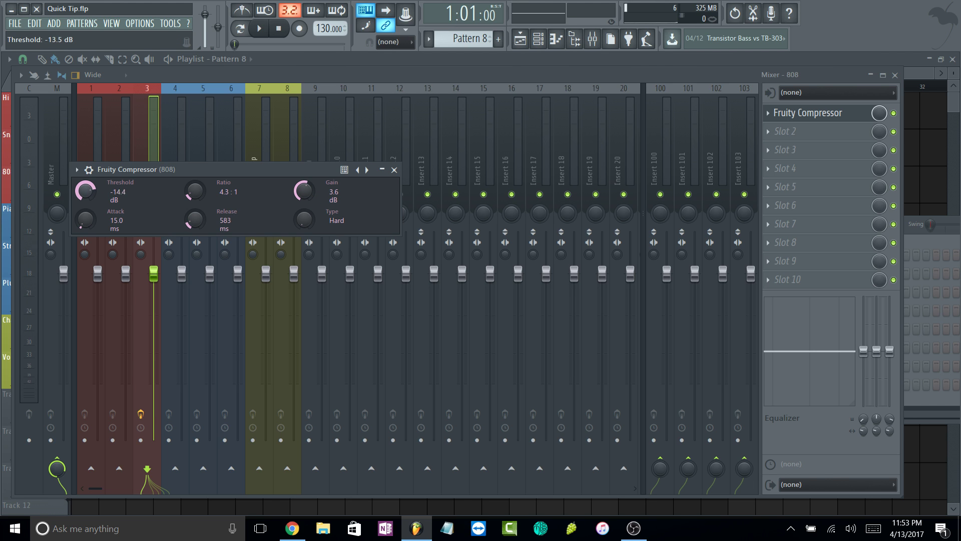
{"action": "left_click", "coordinate": [394, 170]}
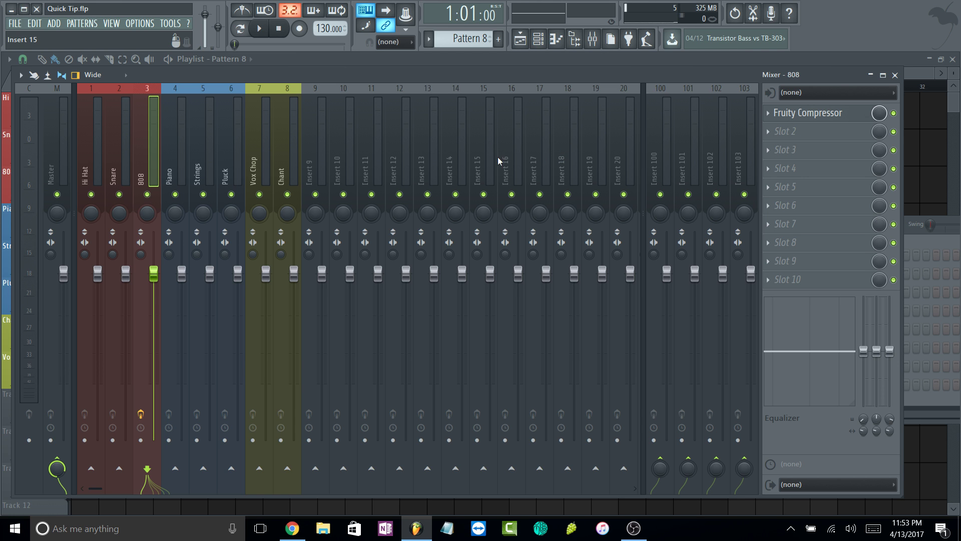
- Load Fruity parametric EQ 2 in slot 2 with band 1 a steep high-pass at 25 Hz
{"action": "left_click", "coordinate": [769, 132]}
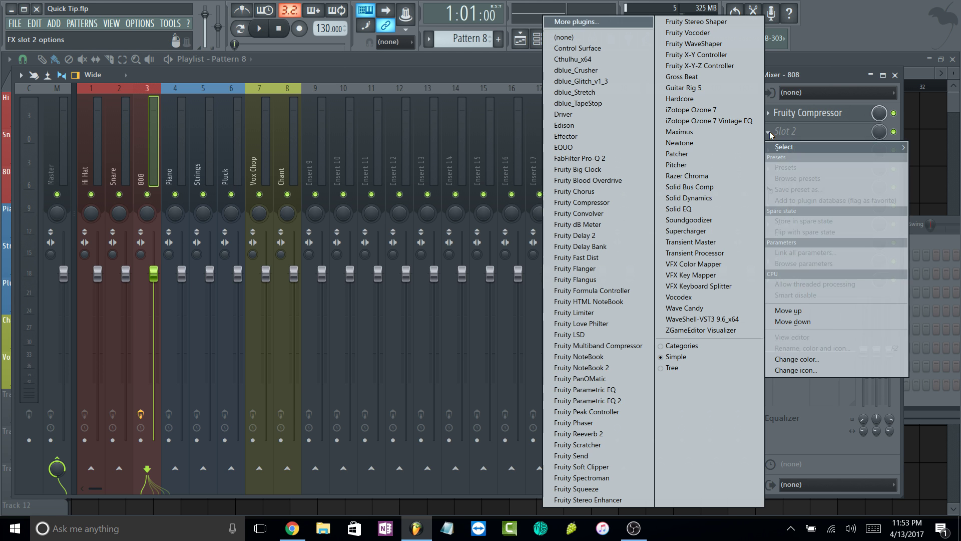
{"action": "left_click", "coordinate": [584, 400]}
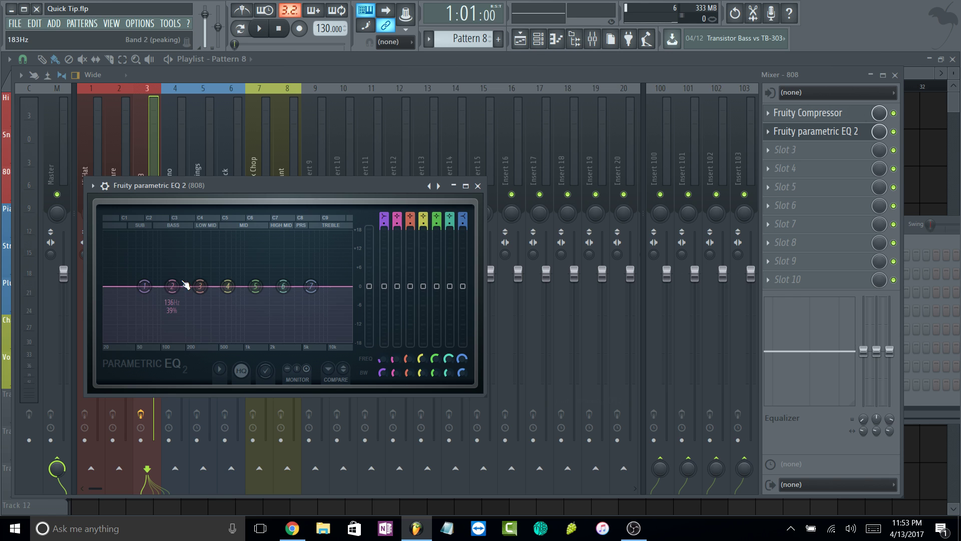
{"action": "right_click", "coordinate": [145, 288]}
{"action": "mouse_move", "coordinate": [161, 319]}
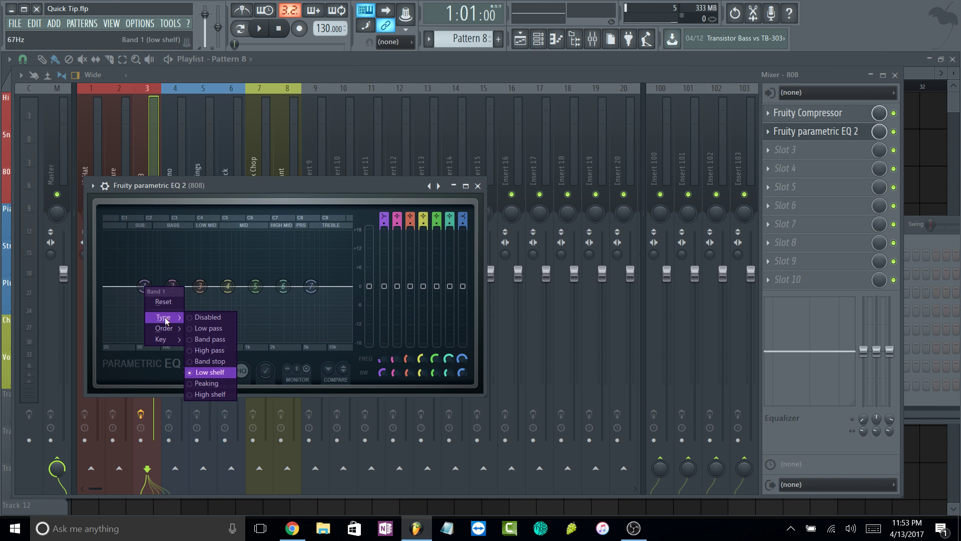
{"action": "left_click", "coordinate": [211, 349]}
{"action": "right_click", "coordinate": [145, 287]}
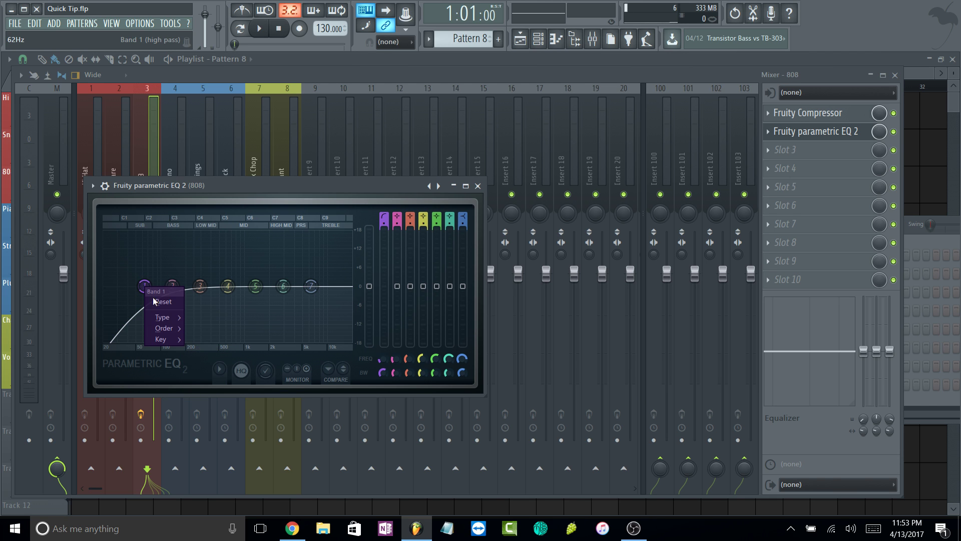
{"action": "left_click", "coordinate": [203, 343]}
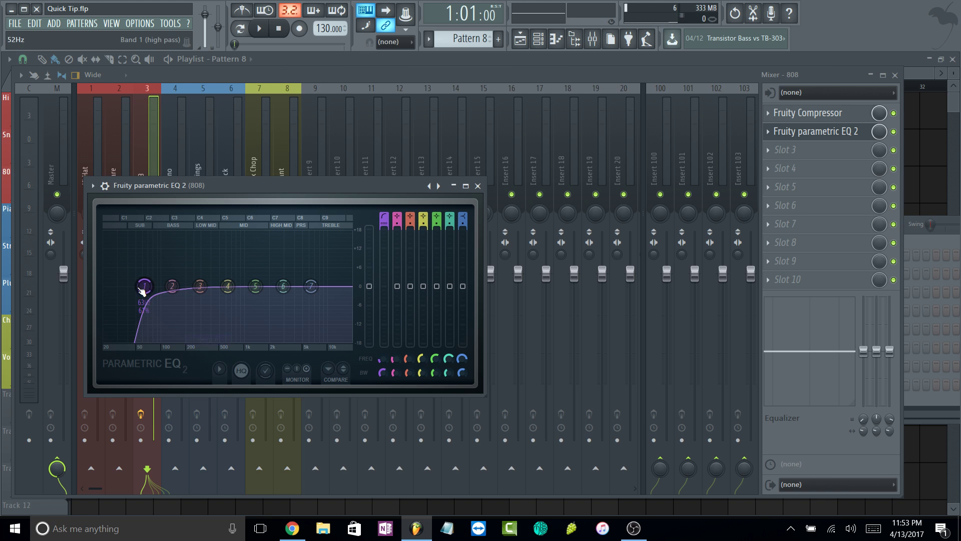
{"action": "left_click_drag", "start_coordinate": [145, 286], "coordinate": [111, 286]}
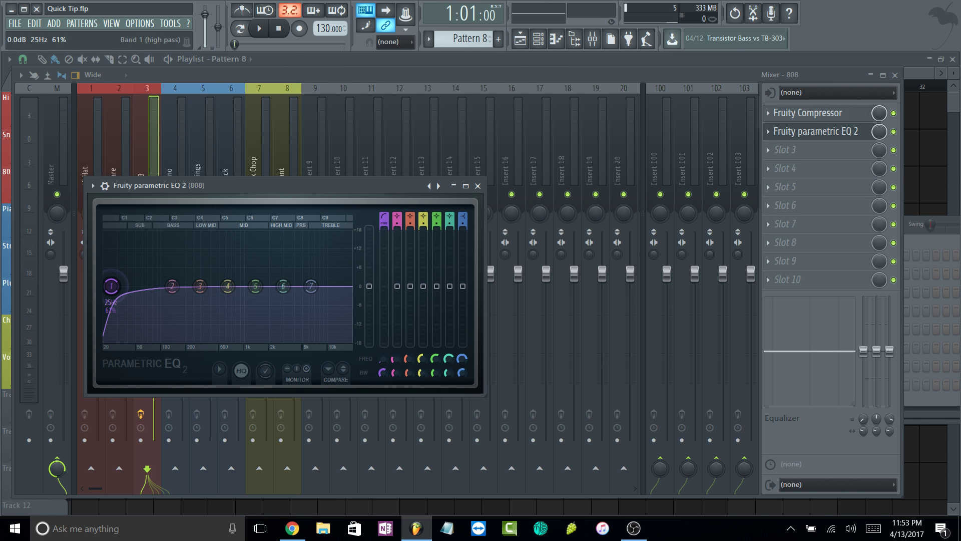
{"action": "scroll", "coordinate": [111, 285], "scroll_direction": "up", "scroll_amount": 3}
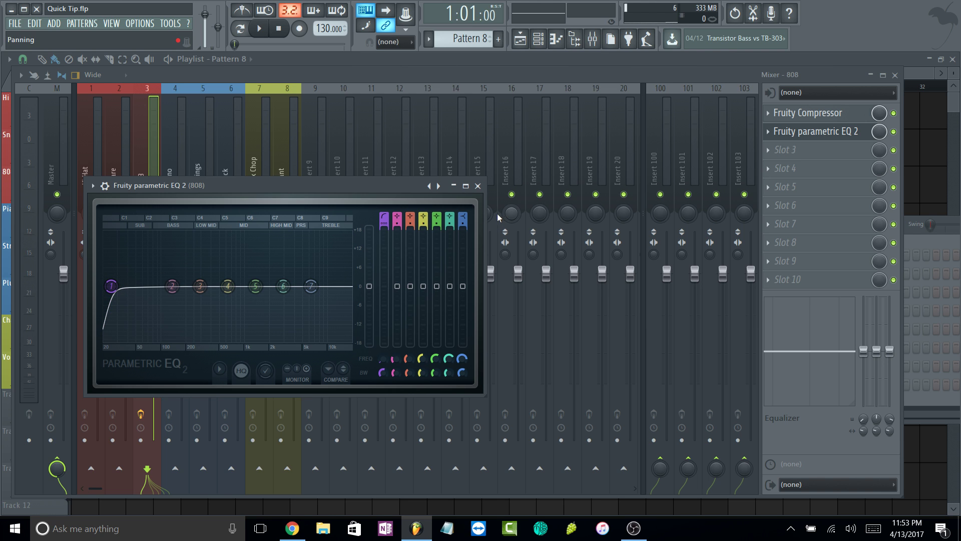
{"action": "left_click", "coordinate": [477, 185]}
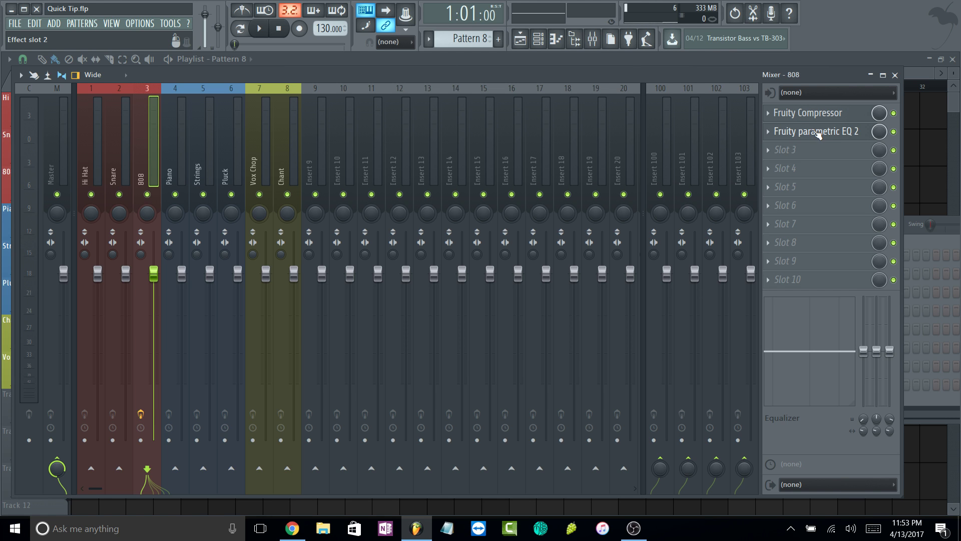
- Drag Fruity parametric EQ 2 from slot 2 onto slot 1, ahead of the compressor
{"action": "mouse_move", "coordinate": [817, 133]}
{"action": "left_mouse_down"}
{"action": "mouse_move", "coordinate": [816, 114]}
{"action": "mouse_move", "coordinate": [818, 211]}
{"action": "mouse_move", "coordinate": [818, 118]}
{"action": "left_mouse_up"}
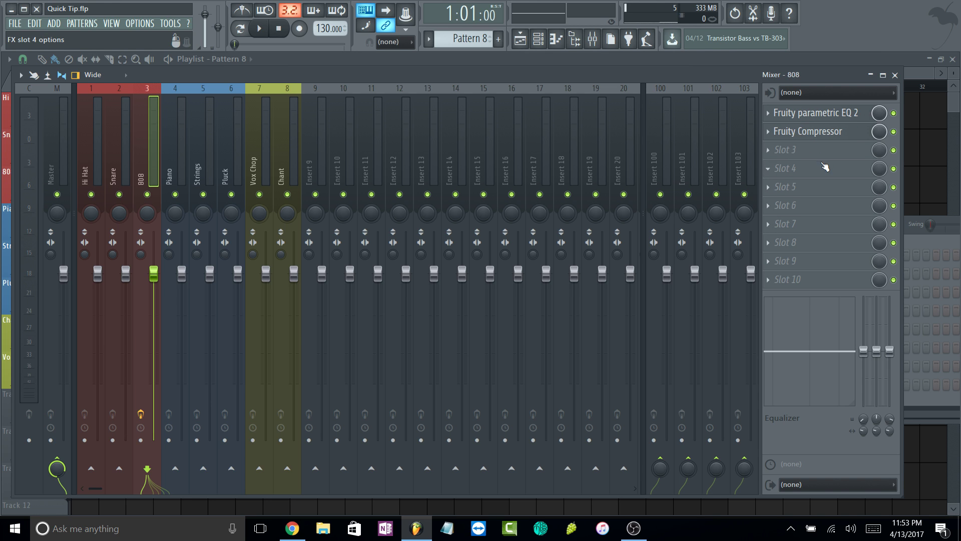
- Clear slot 2 and replace slot 1's EQ with Fruity Compressor
{"action": "left_click", "coordinate": [769, 132]}
{"action": "mouse_move", "coordinate": [783, 146]}
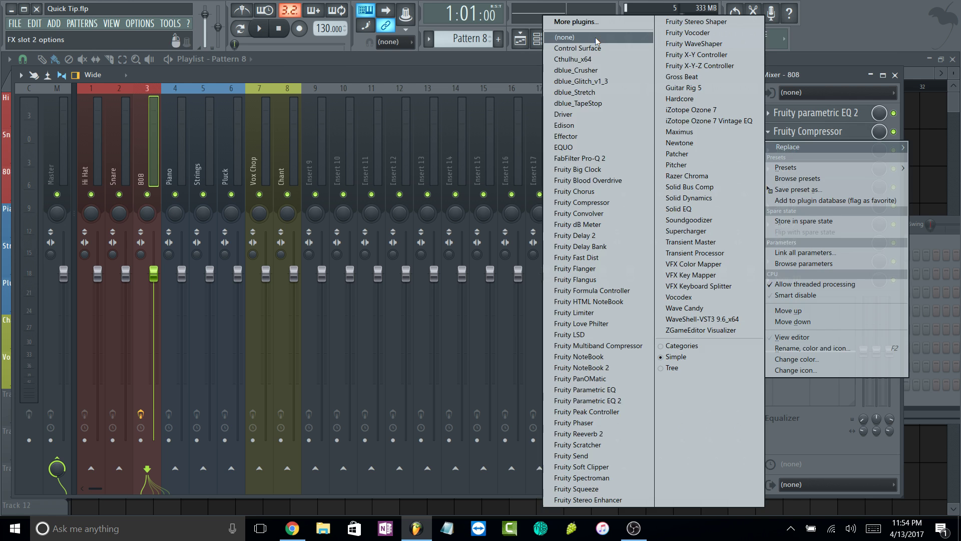
{"action": "left_click", "coordinate": [564, 37]}
{"action": "left_click", "coordinate": [768, 113]}
{"action": "mouse_move", "coordinate": [787, 131]}
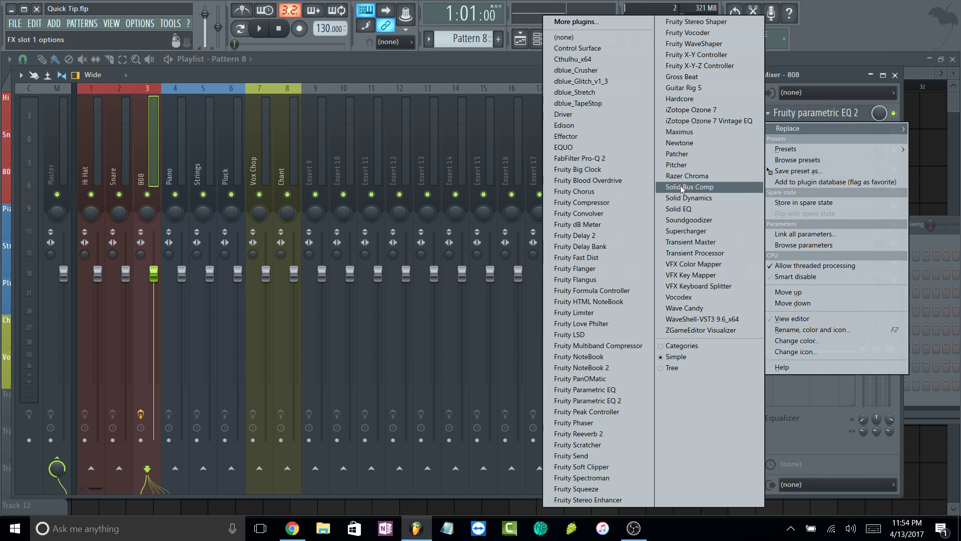
{"action": "left_click", "coordinate": [582, 202]}
- Load Fruity parametric EQ 2 into slot 2 and close the plugin windows
{"action": "left_click", "coordinate": [769, 131]}
{"action": "mouse_move", "coordinate": [787, 149]}
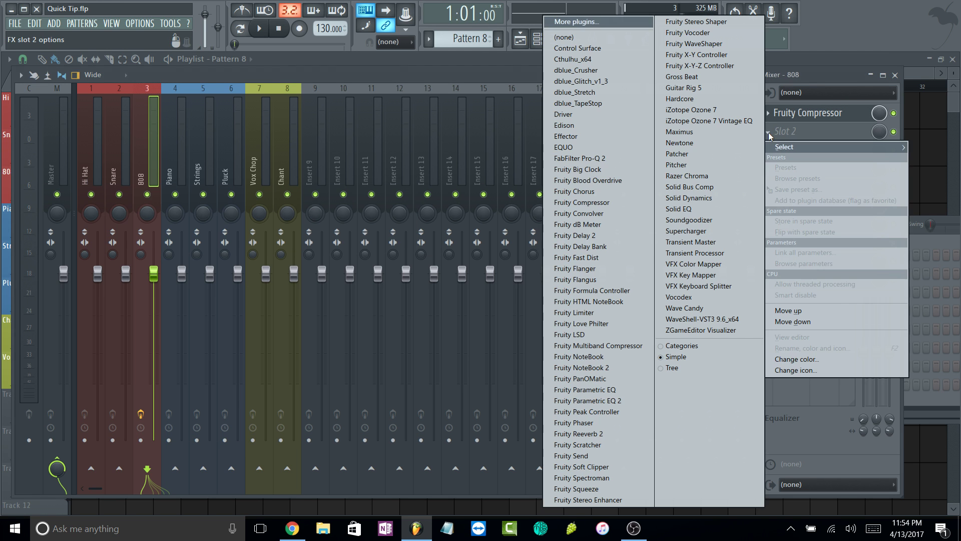
{"action": "left_click", "coordinate": [609, 400]}
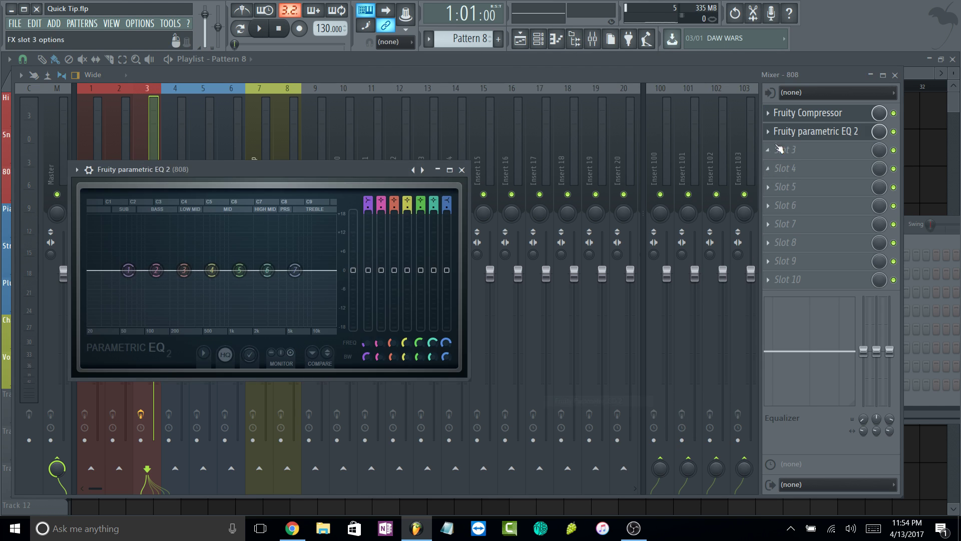
{"action": "left_click", "coordinate": [797, 135]}
{"action": "left_click", "coordinate": [797, 120]}
{"action": "left_click", "coordinate": [796, 122]}
{"action": "left_click", "coordinate": [797, 115]}
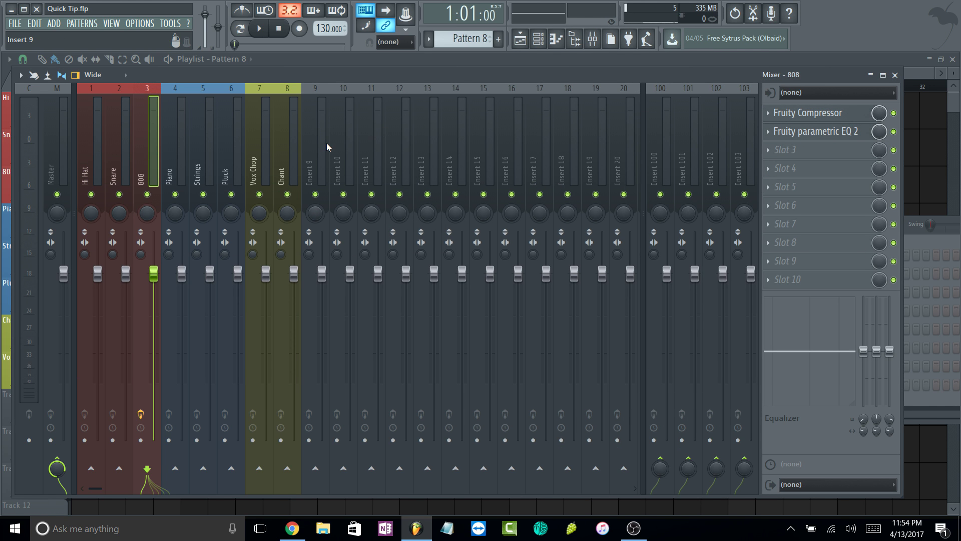
- Select the empty Insert 9 track and return to the playlist
{"action": "left_click", "coordinate": [375, 150]}
{"action": "left_click", "coordinate": [316, 154]}
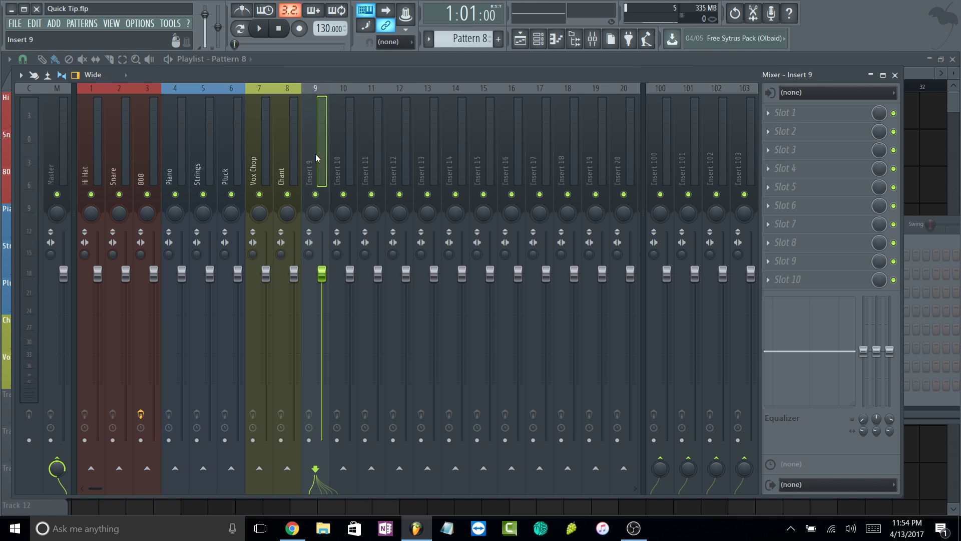
{"action": "left_click", "coordinate": [520, 39]}
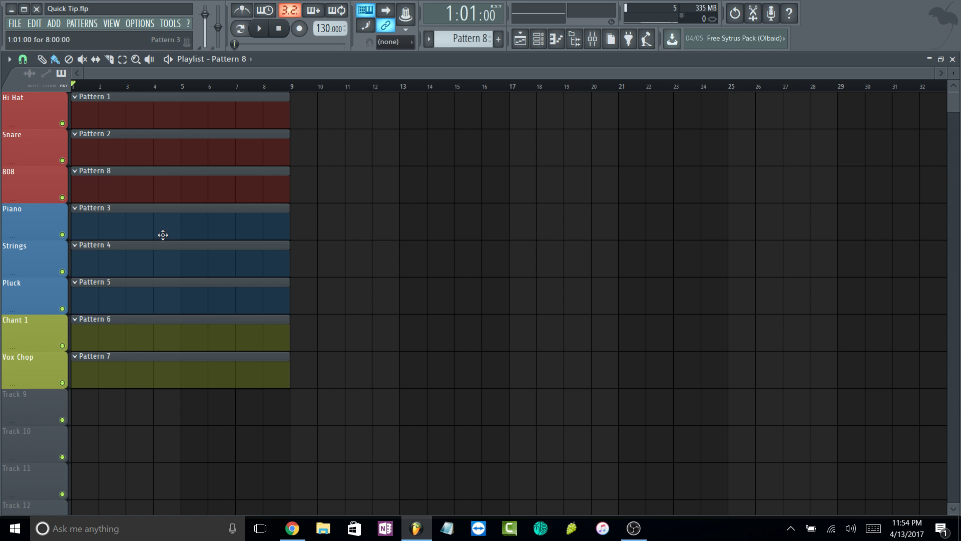
- Zoom into the playlist and double-click the Pattern 3 clip to bring up its channel rack
{"action": "scroll", "coordinate": [98, 230], "scroll_direction": "up", "scroll_amount": 3}
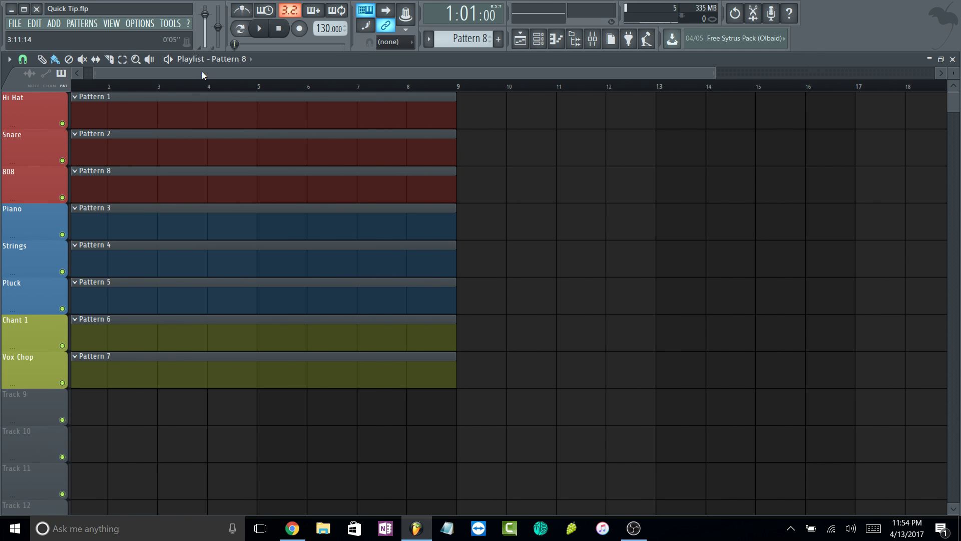
{"action": "scroll", "coordinate": [80, 245], "scroll_direction": "up", "scroll_amount": 2}
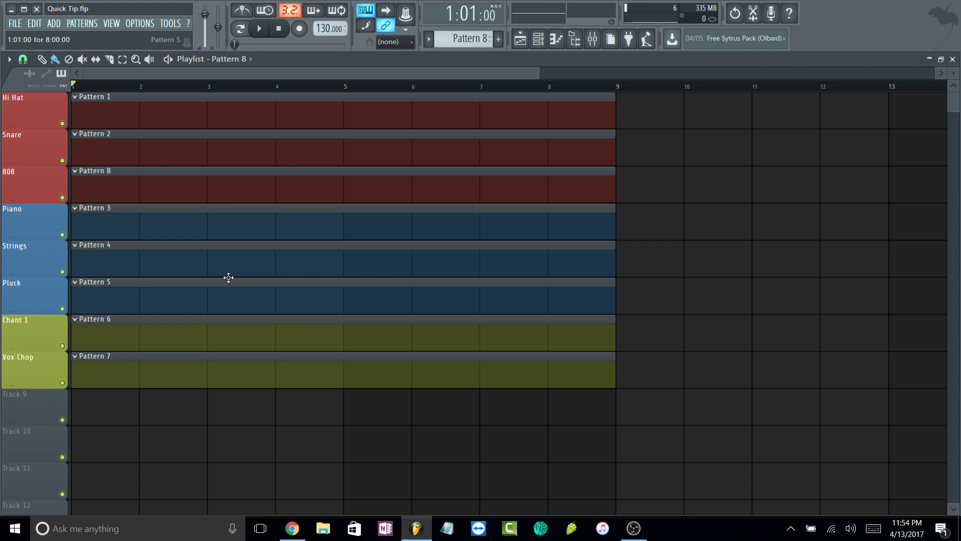
{"action": "scroll", "coordinate": [230, 281], "scroll_direction": "up", "scroll_amount": 2}
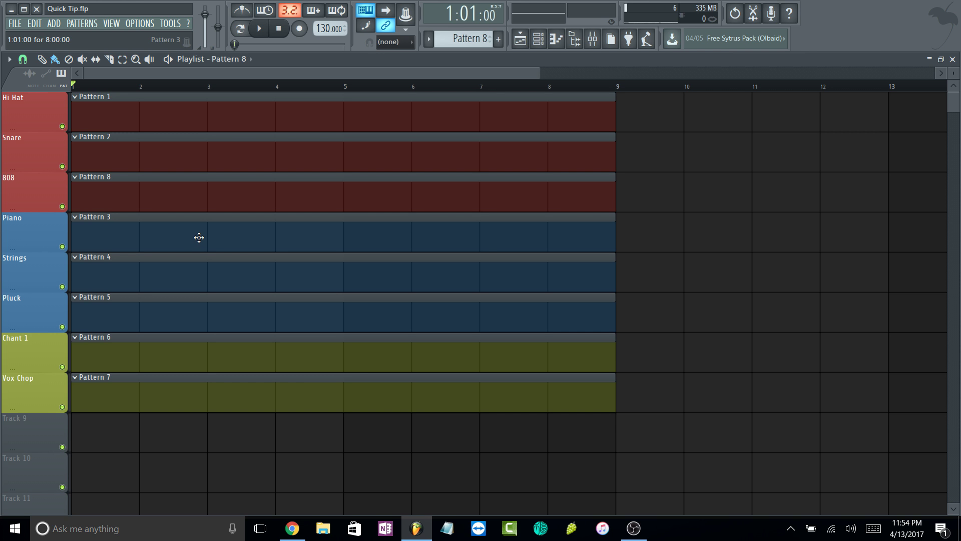
{"action": "double_click", "coordinate": [199, 237]}
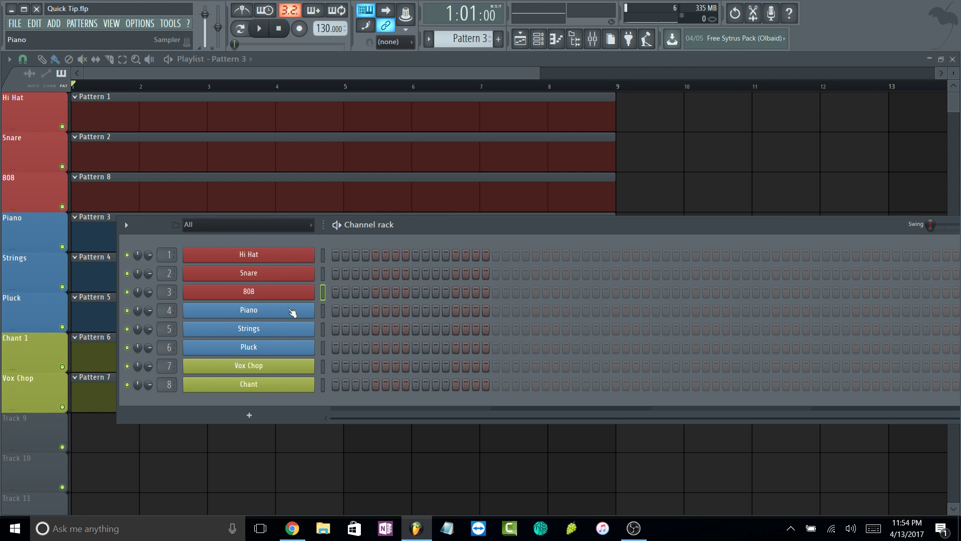
- Open the Piano channel's piano roll from its right-click menu, showing an empty grid
{"action": "right_click", "coordinate": [292, 312]}
{"action": "left_click", "coordinate": [344, 308]}
{"action": "right_click", "coordinate": [290, 311]}
{"action": "left_click", "coordinate": [332, 311]}
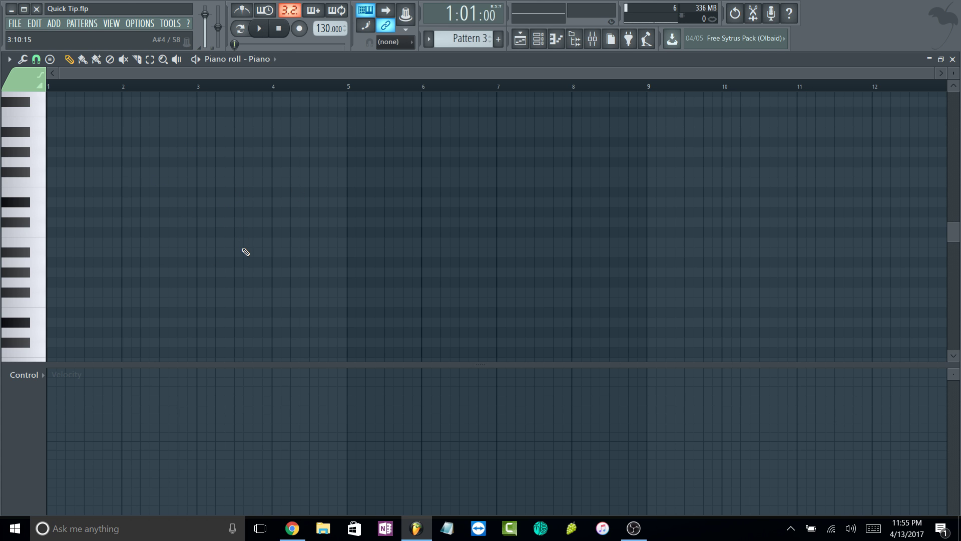
- Import Last Chance 130 from Desktop > FENDI - Midi Melody Kit with Ctrl+M
{"action": "key", "text": "ctrl+m"}
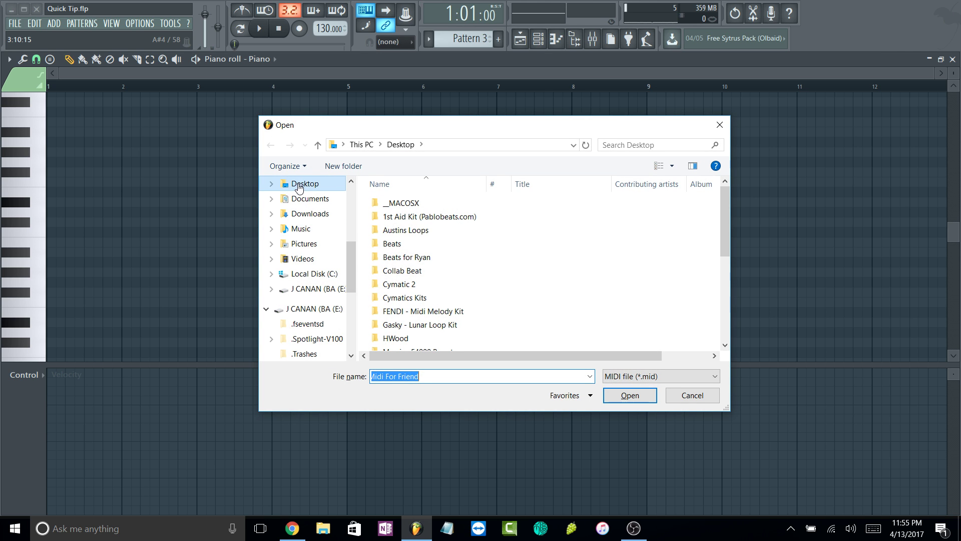
{"action": "left_click", "coordinate": [298, 187]}
{"action": "scroll", "coordinate": [415, 281], "scroll_direction": "down", "scroll_amount": 3}
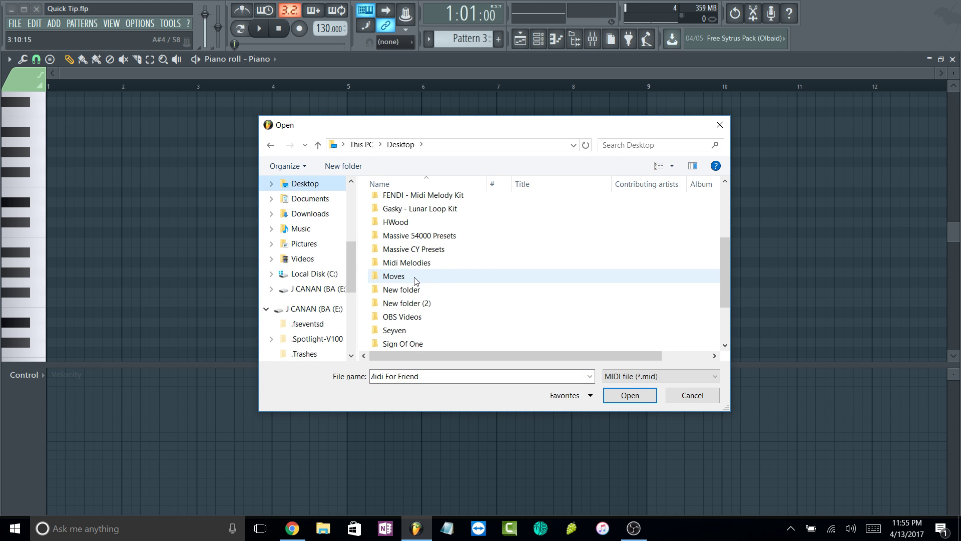
{"action": "scroll", "coordinate": [415, 283], "scroll_direction": "up", "scroll_amount": 2}
{"action": "scroll", "coordinate": [422, 293], "scroll_direction": "down", "scroll_amount": 1}
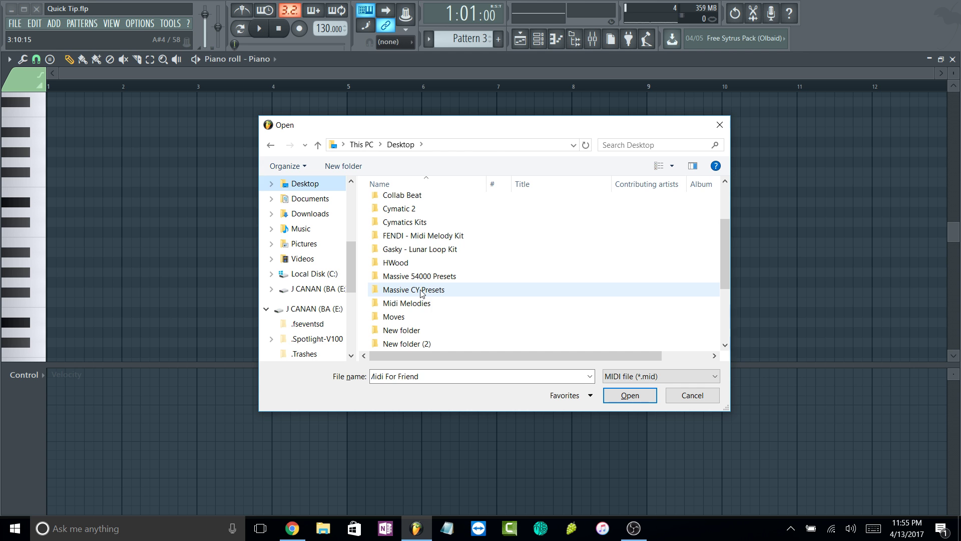
{"action": "double_click", "coordinate": [400, 235]}
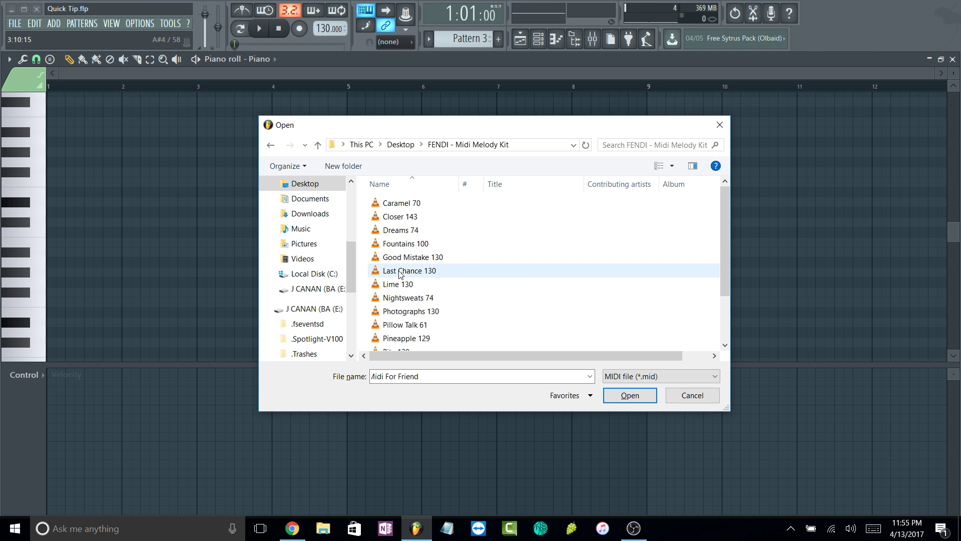
{"action": "left_click", "coordinate": [399, 272]}
{"action": "left_click", "coordinate": [613, 396]}
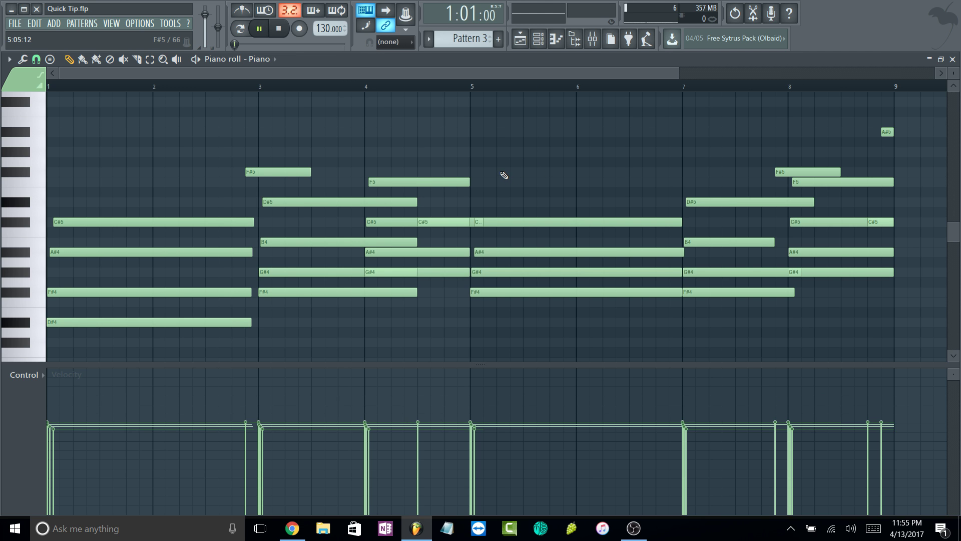
- Move the bar-4 F5 up to A#5 and bar-3 D#5 down to D5, then select all notes
{"action": "scroll", "coordinate": [517, 155], "scroll_direction": "down", "scroll_amount": 2}
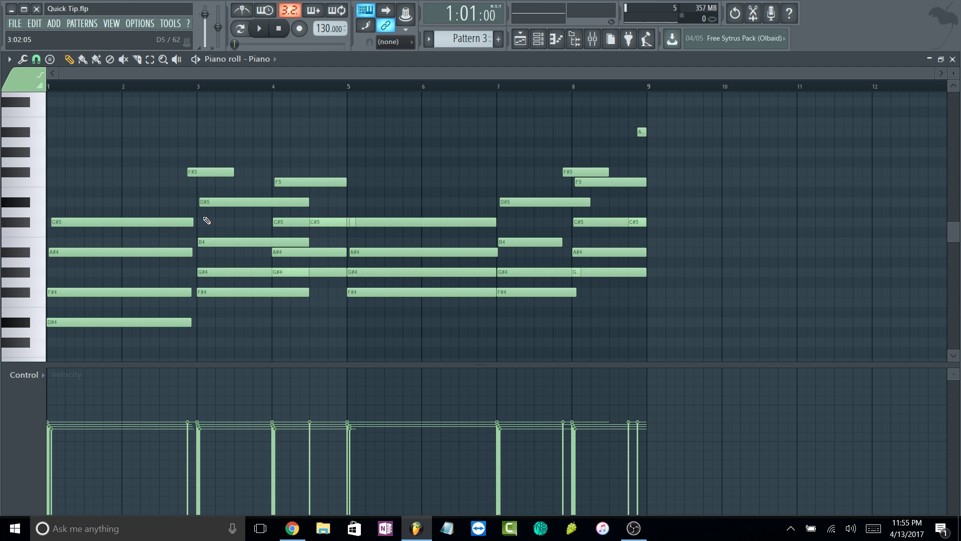
{"action": "scroll", "coordinate": [207, 221], "scroll_direction": "down", "scroll_amount": 1}
{"action": "left_click_drag", "start_coordinate": [295, 152], "coordinate": [294, 103]}
{"action": "left_click_drag", "start_coordinate": [239, 171], "coordinate": [239, 184]}
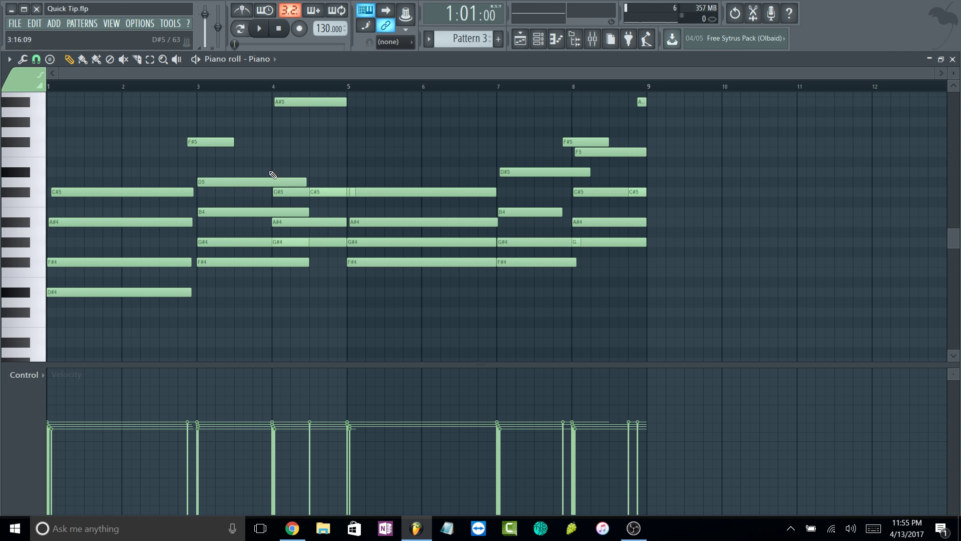
{"action": "scroll", "coordinate": [382, 172], "scroll_direction": "up", "scroll_amount": 1}
{"action": "scroll", "coordinate": [383, 172], "scroll_direction": "up", "scroll_amount": 1}
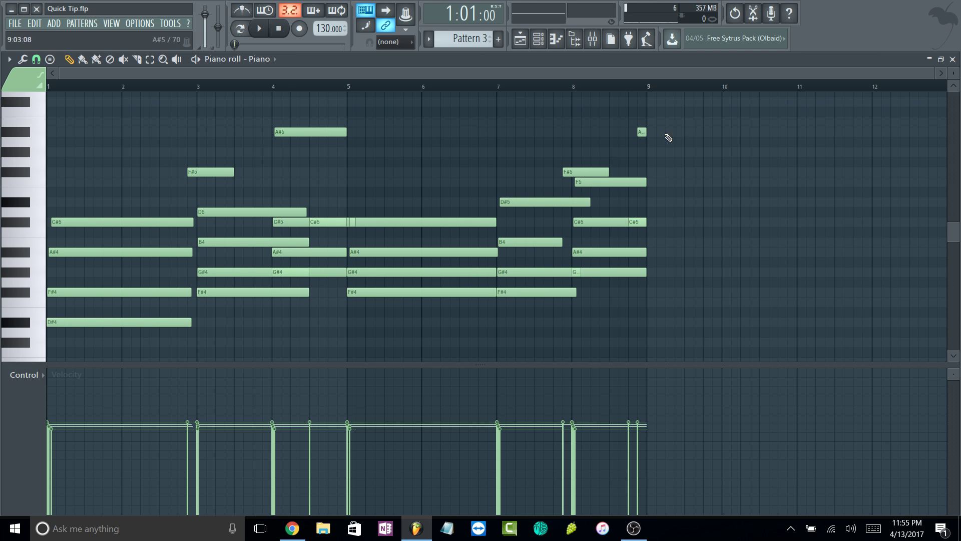
{"action": "left_click_drag", "start_coordinate": [704, 108], "coordinate": [51, 355]}
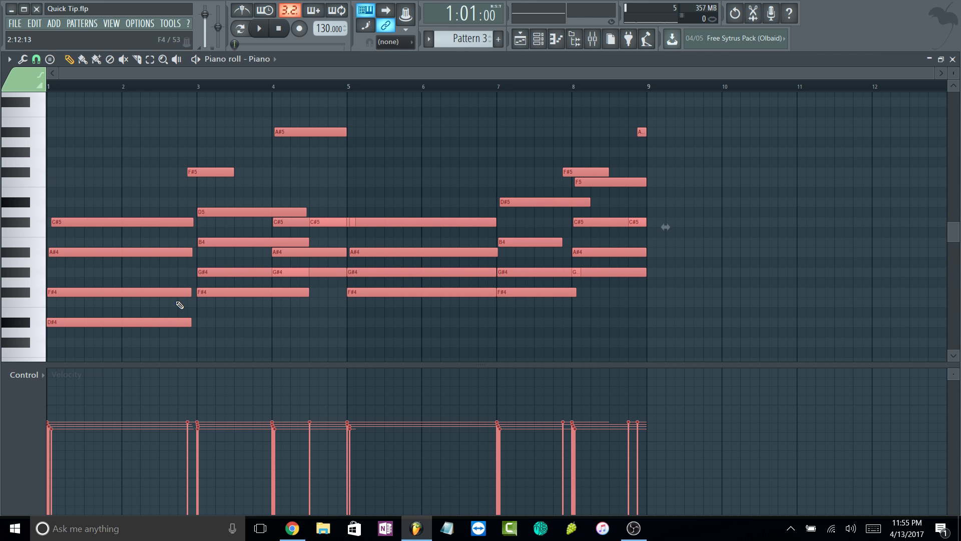
- Export the edited melody as MIDI file 'New Midi' to the Desktop
{"action": "key", "text": "ctrl+shift+m"}
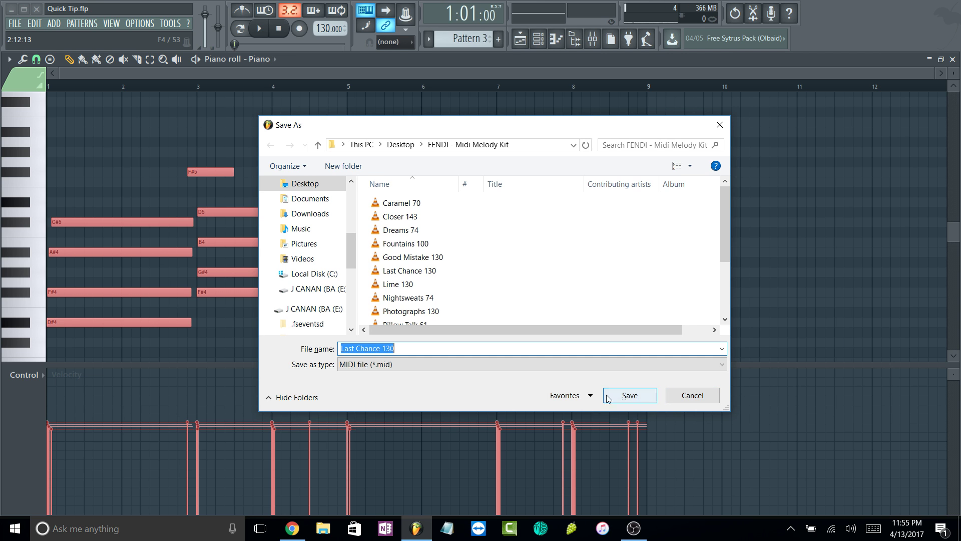
{"action": "left_click_drag", "start_coordinate": [396, 349], "coordinate": [336, 348]}
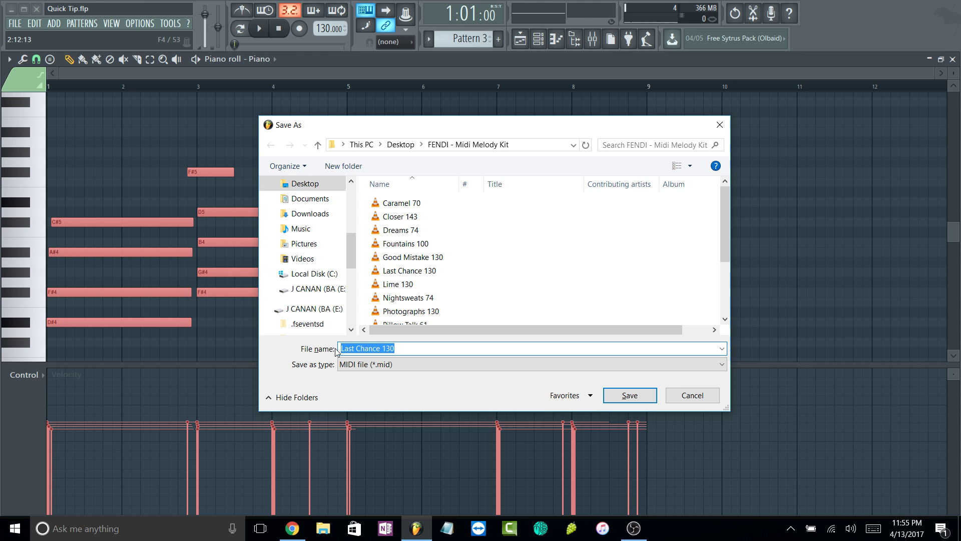
{"action": "type", "text": "New Midi"}
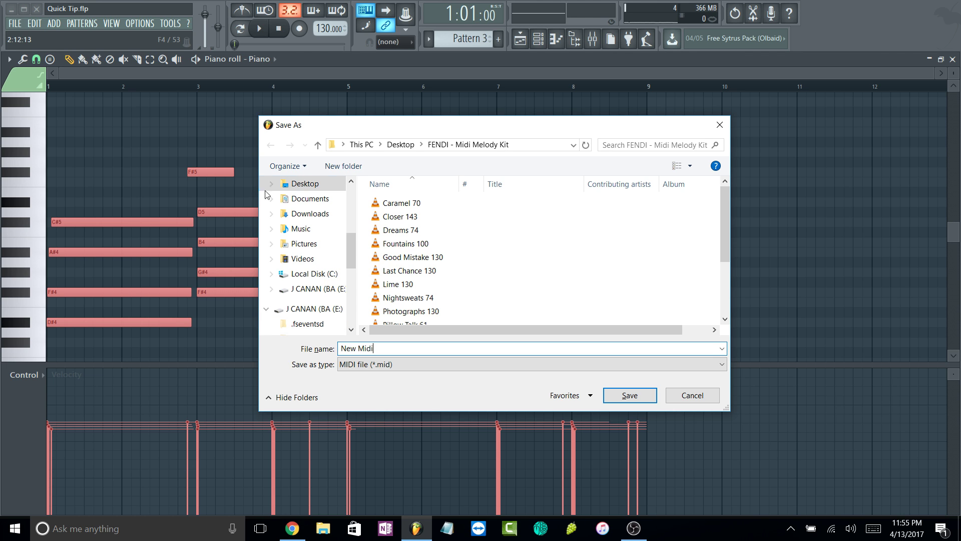
{"action": "left_click", "coordinate": [300, 185]}
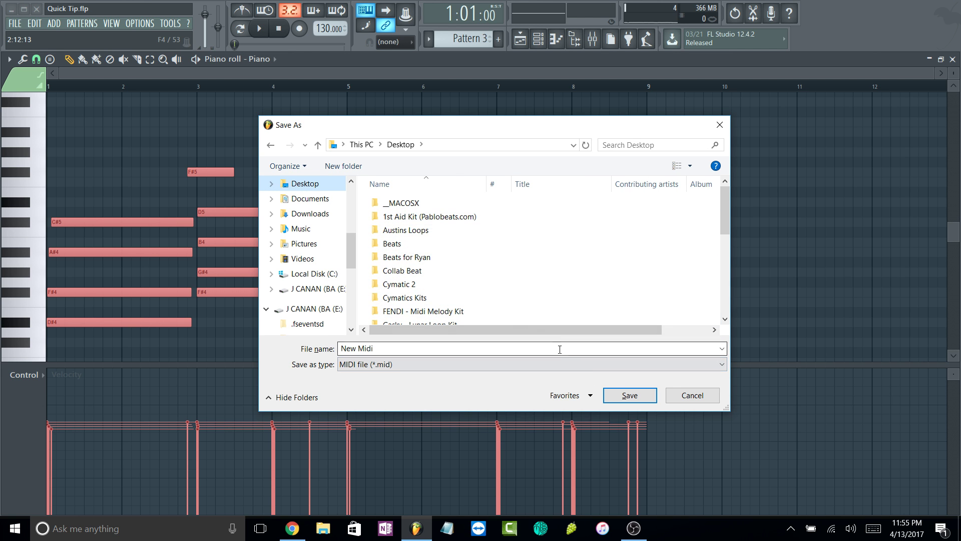
{"action": "left_click", "coordinate": [622, 397]}
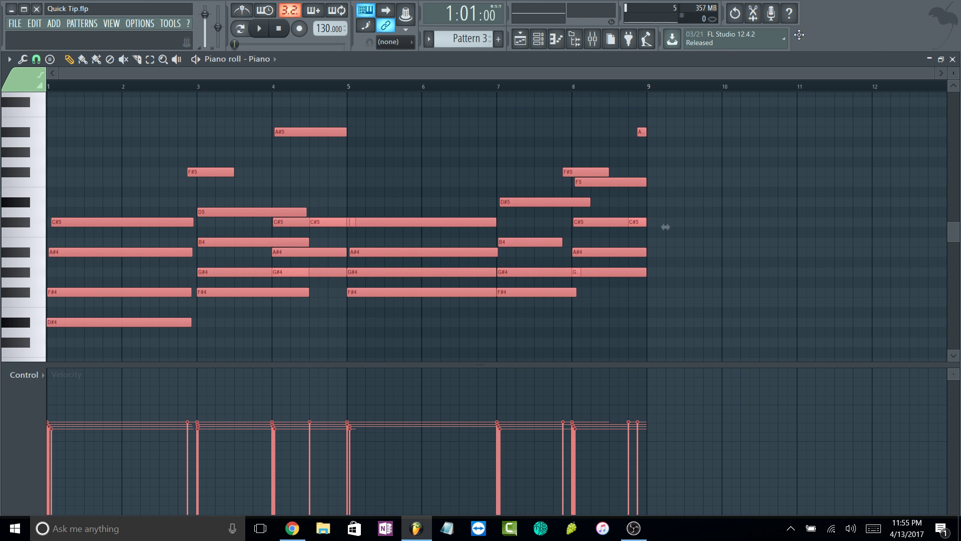
- Minimize FL Studio and move the new midi icon to open space near the desktop centre
{"action": "left_click", "coordinate": [11, 9]}
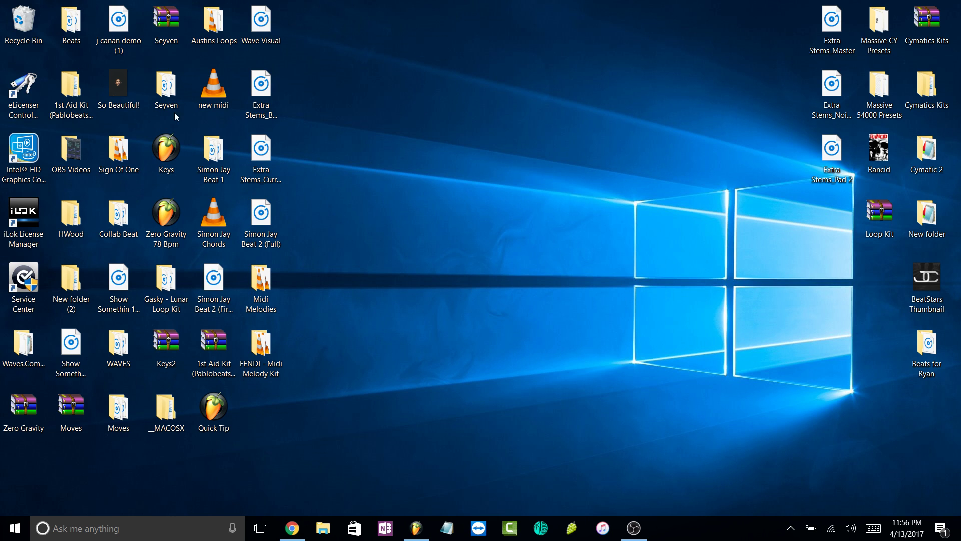
{"action": "left_click_drag", "start_coordinate": [213, 86], "coordinate": [405, 285]}
{"action": "left_click_drag", "start_coordinate": [466, 213], "coordinate": [345, 370]}
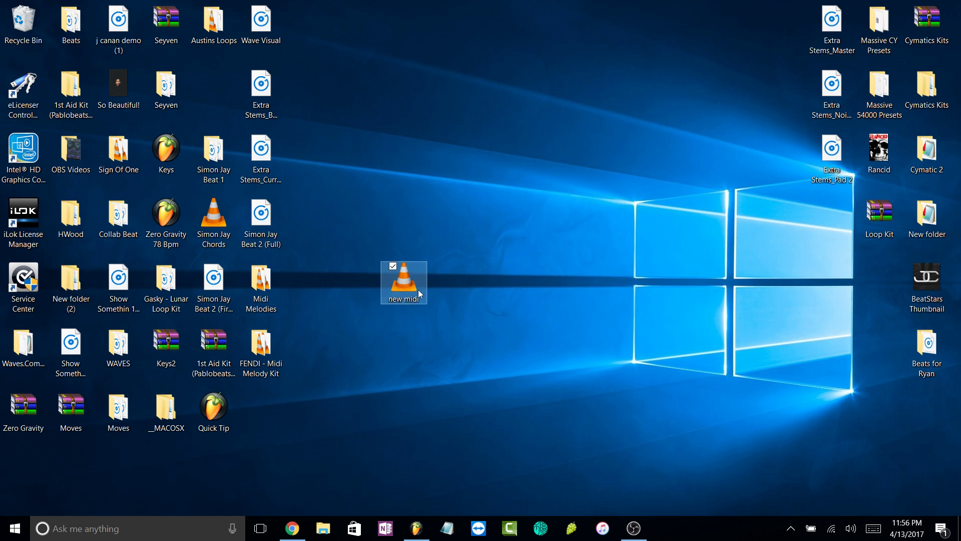
{"action": "left_click", "coordinate": [456, 244]}
{"action": "left_click_drag", "start_coordinate": [456, 243], "coordinate": [376, 325]}
- Back in FL Studio, delete all notes from the Pattern 3 piano roll
{"action": "left_click", "coordinate": [416, 528]}
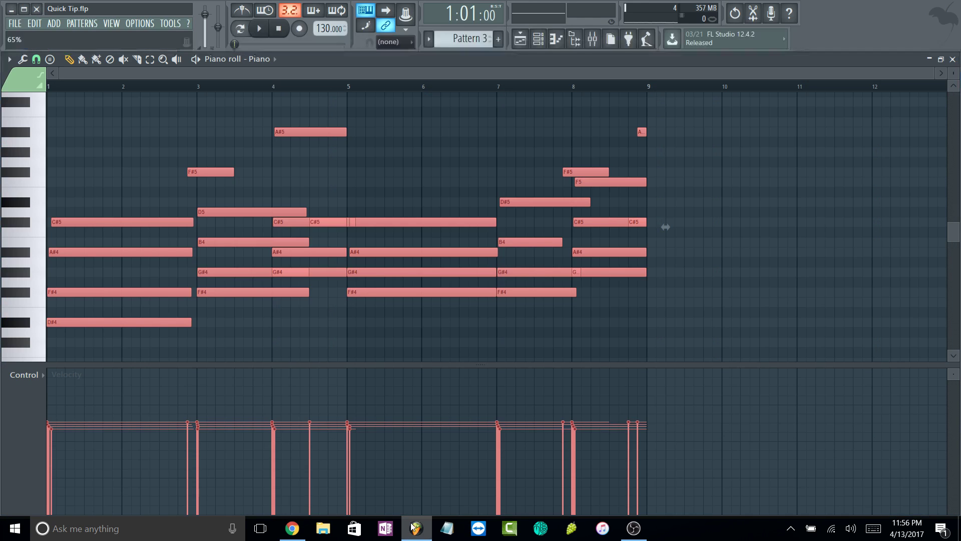
{"action": "left_click", "coordinate": [506, 144]}
{"action": "left_click_drag", "start_coordinate": [724, 114], "coordinate": [74, 347]}
{"action": "key", "text": "Delete"}
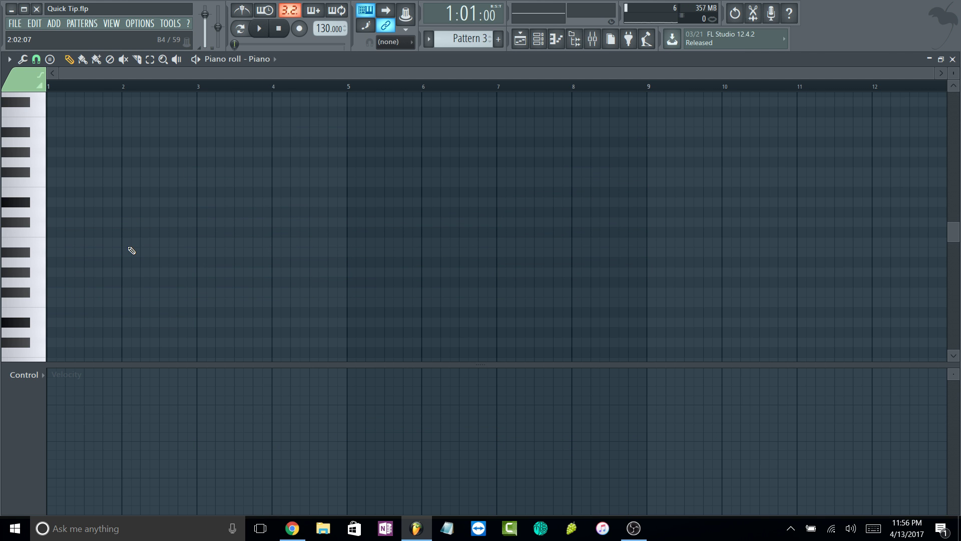
- Import the new midi file from the Desktop into the piano roll
{"action": "key", "text": "ctrl+m"}
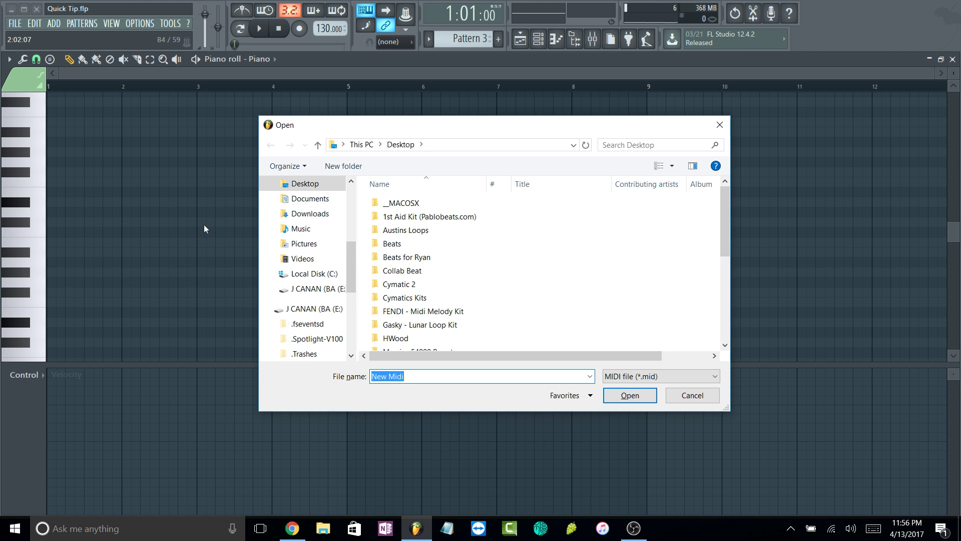
{"action": "left_click", "coordinate": [301, 184]}
{"action": "scroll", "coordinate": [424, 245], "scroll_direction": "down", "scroll_amount": 3}
{"action": "scroll", "coordinate": [424, 245], "scroll_direction": "down", "scroll_amount": 2}
{"action": "left_click", "coordinate": [393, 330]}
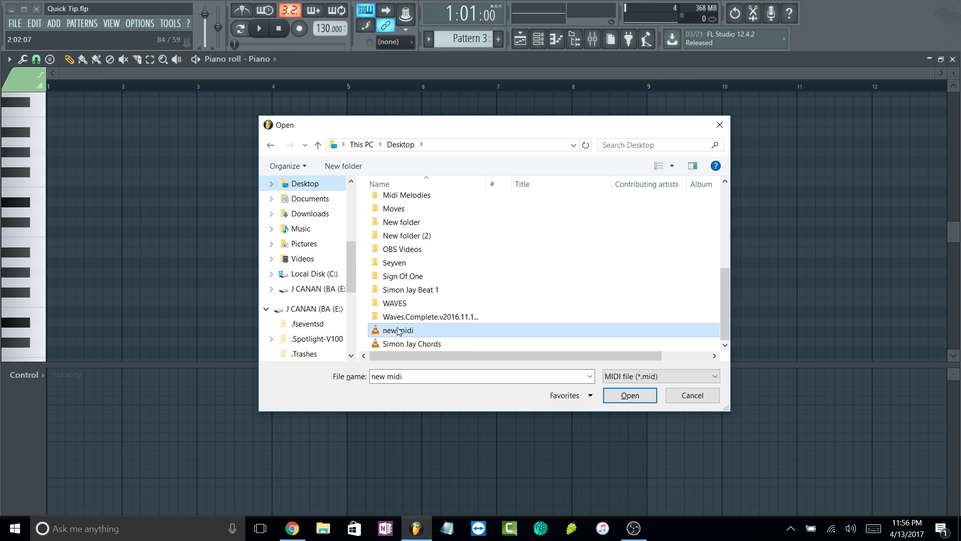
{"action": "left_click", "coordinate": [629, 395]}
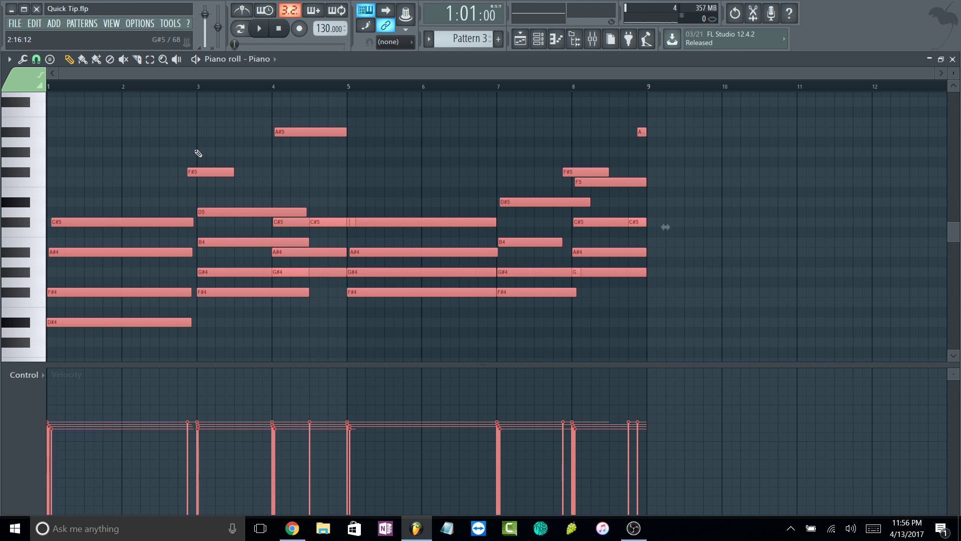
- Select all the imported notes and delete them
{"action": "left_click", "coordinate": [436, 193]}
{"action": "key", "text": "ctrl+a"}
{"action": "key", "text": "Delete"}
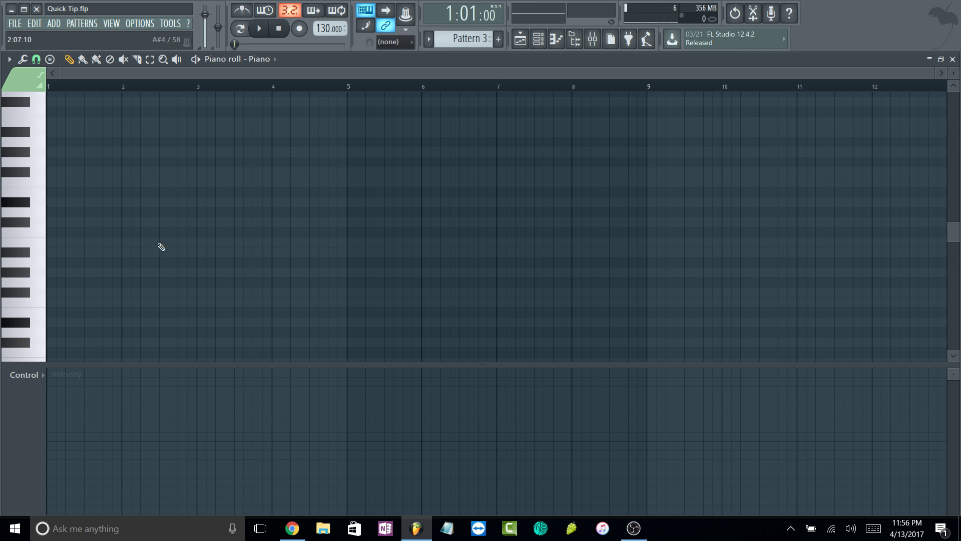
- Erase every pattern clip from the eight Playlist tracks
{"action": "left_click", "coordinate": [520, 44]}
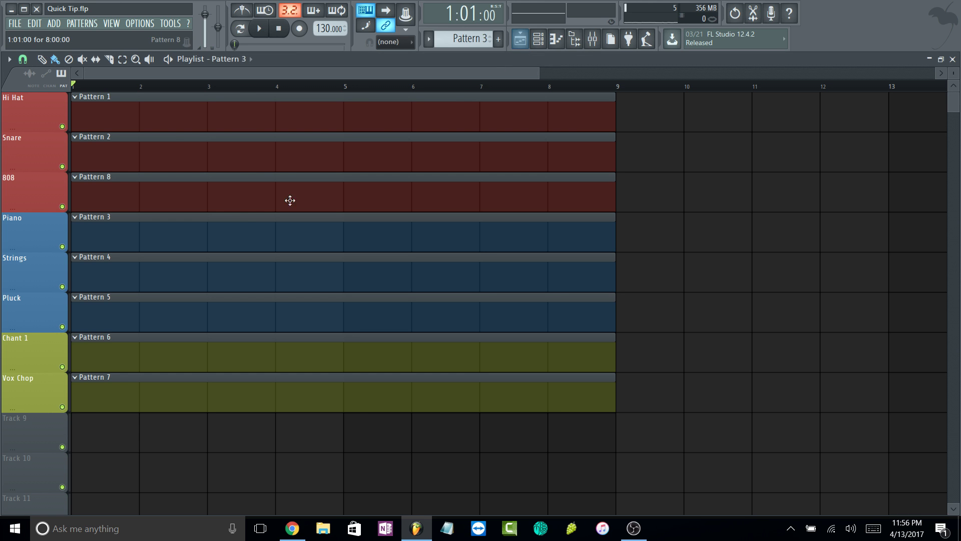
{"action": "scroll", "coordinate": [697, 225], "scroll_direction": "down", "scroll_amount": 3}
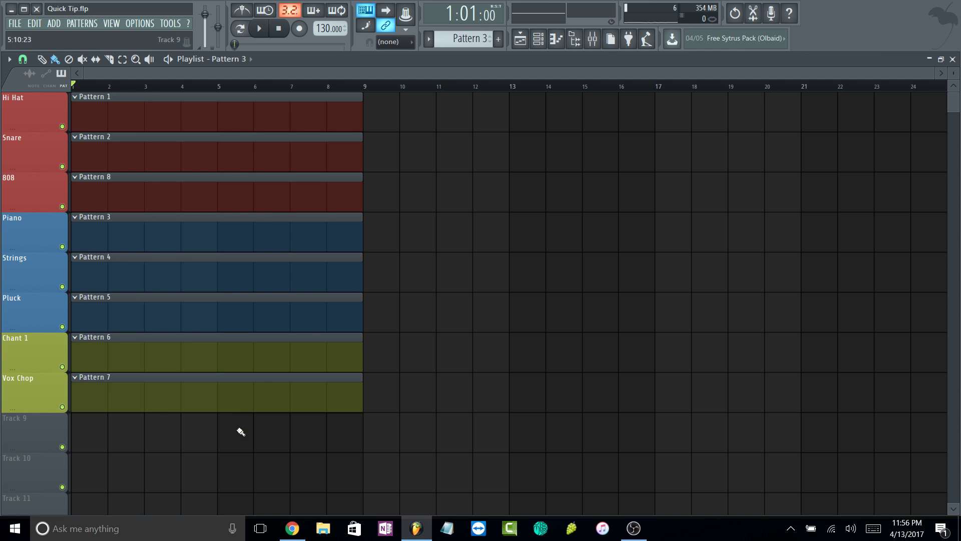
{"action": "mouse_move", "coordinate": [241, 429]}
{"action": "left_mouse_down"}
{"action": "mouse_move", "coordinate": [214, 243]}
{"action": "mouse_move", "coordinate": [225, 124]}
{"action": "left_mouse_up"}
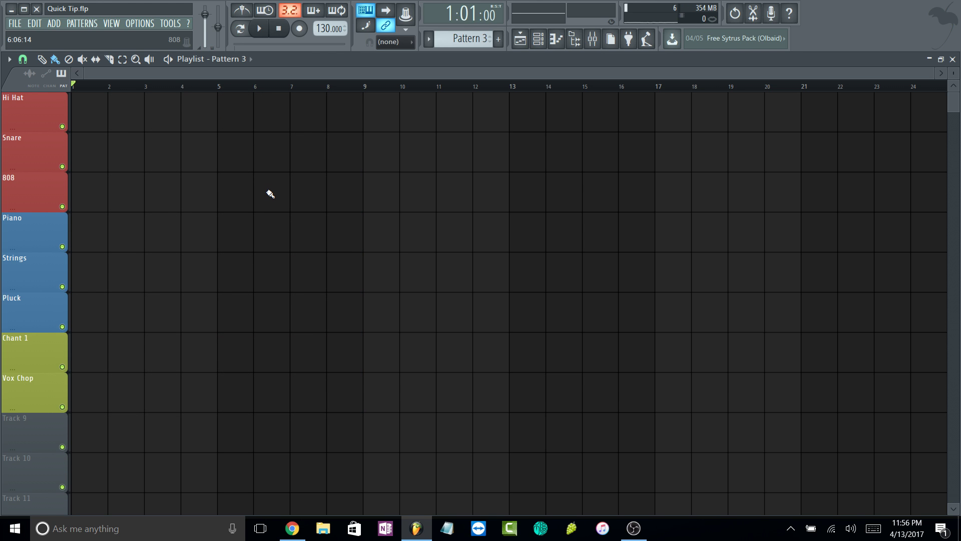